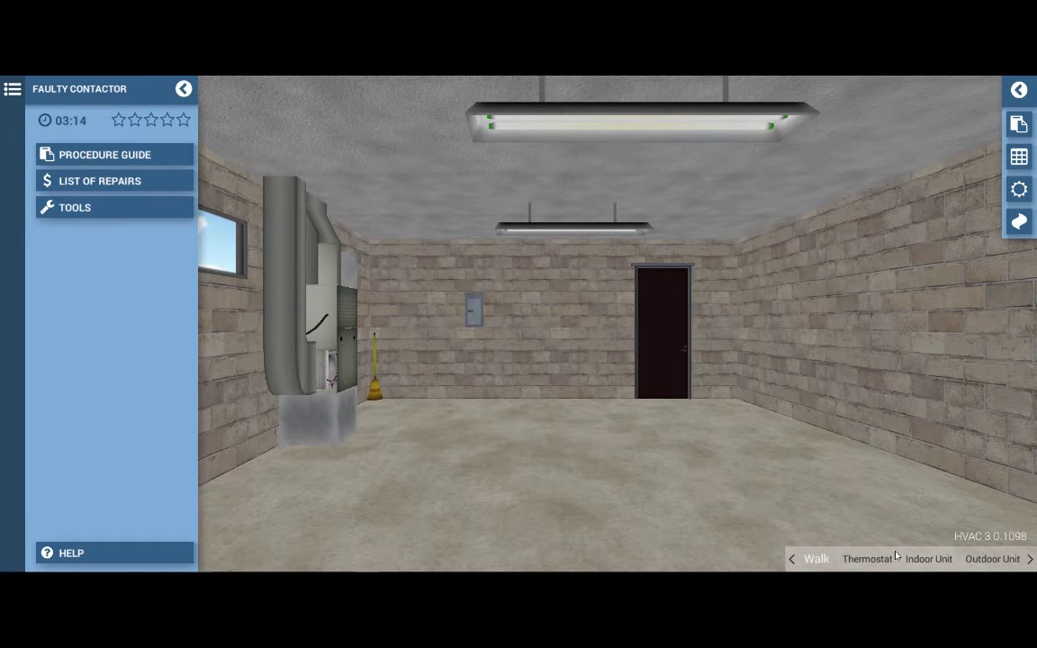
At the wall thermostat, set cooling to 60 with fan and mode on Auto
left_click(869, 559)
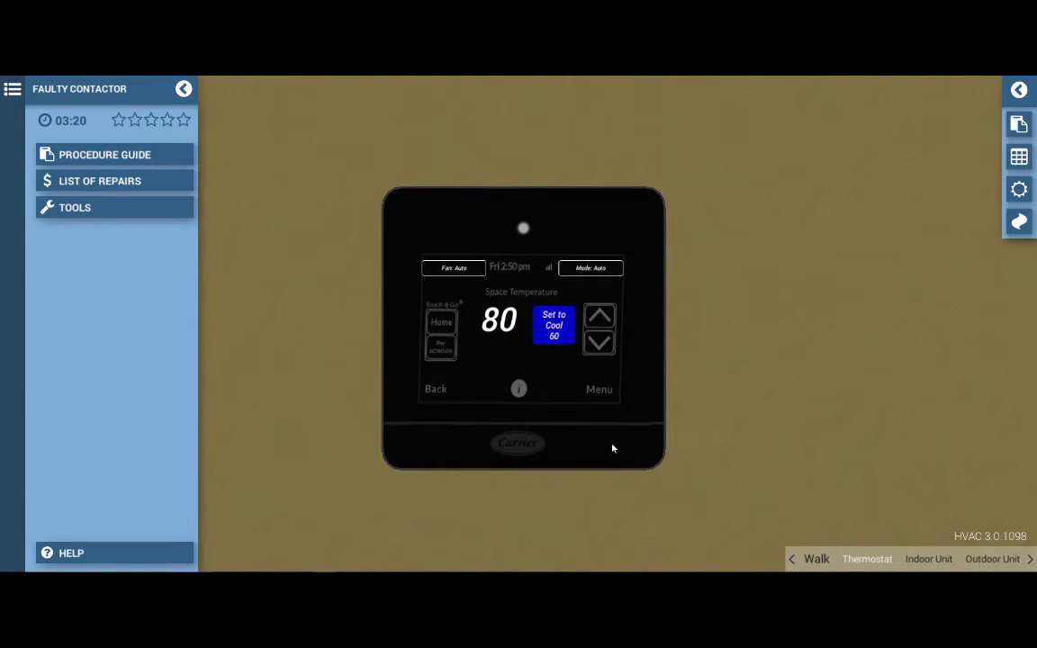
left_click(552, 329)
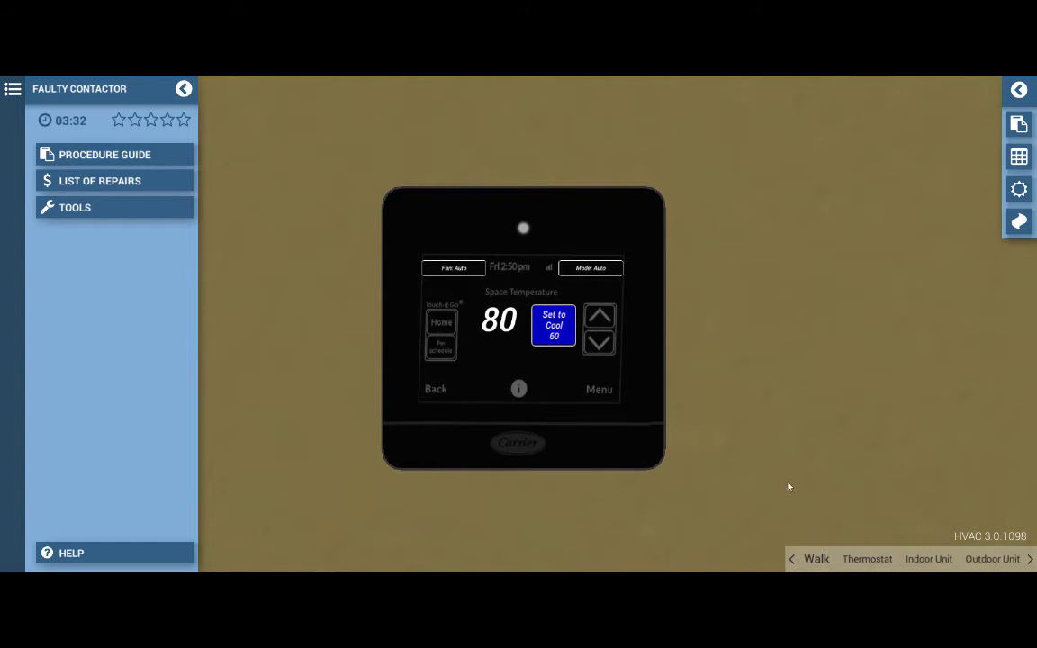
Open the indoor furnace's lower panel to confirm the blower runs, then replace the cover
left_click(931, 560)
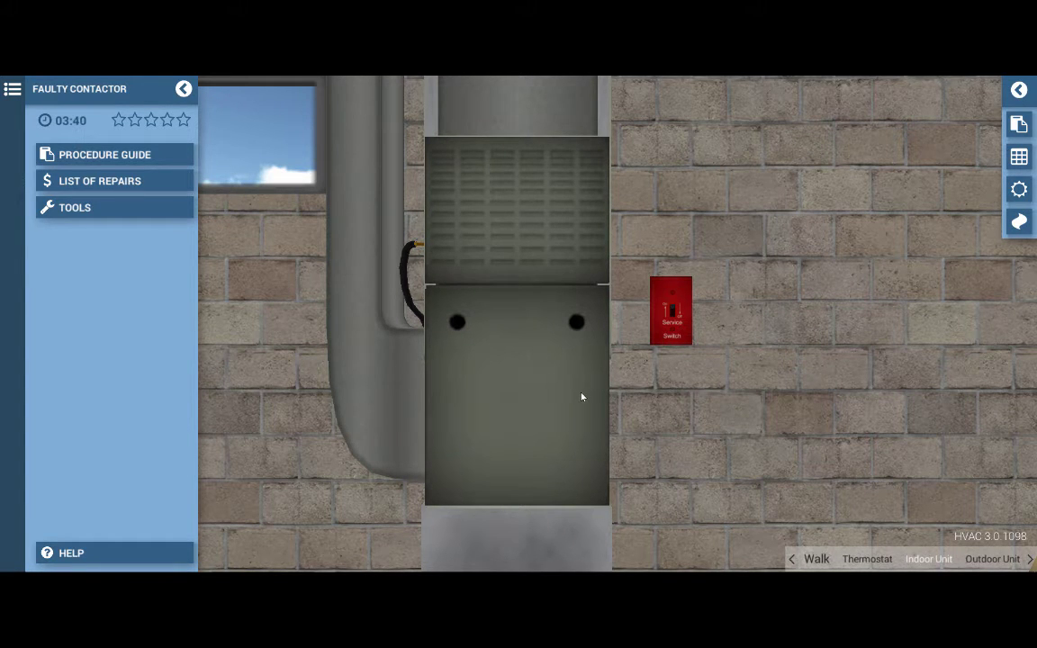
left_click(546, 394)
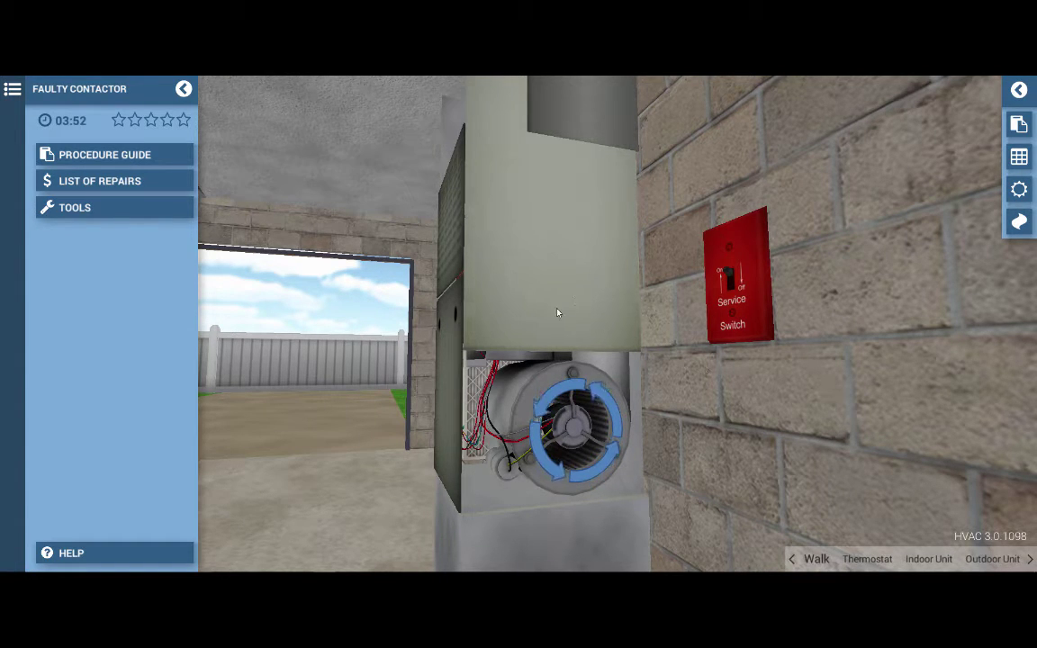
left_click(482, 389)
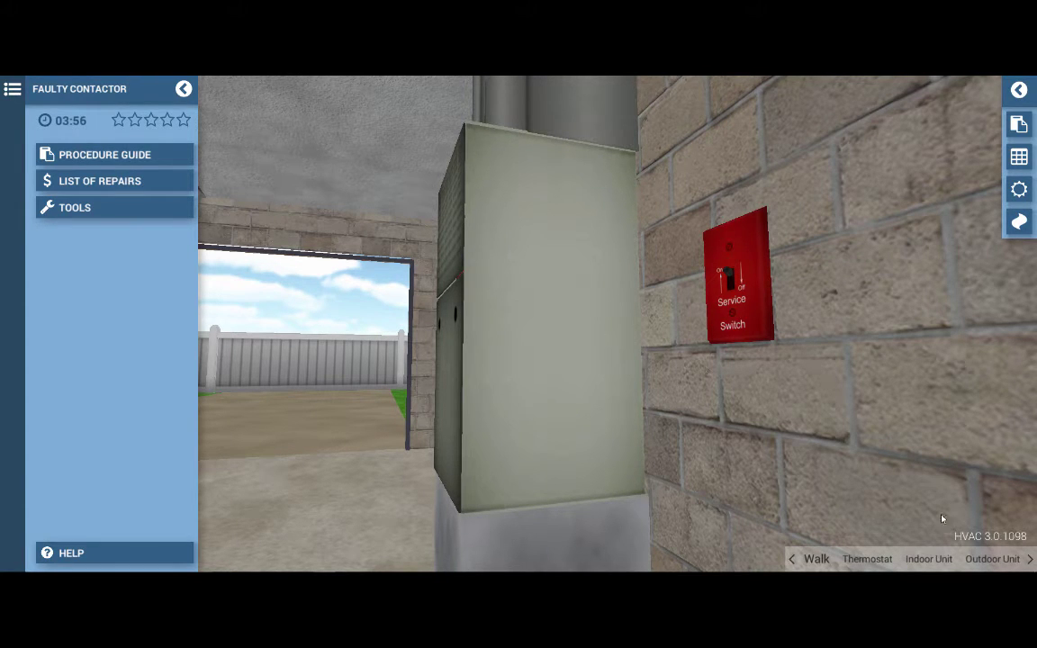
At the outdoor condenser, clamp the ammeter onto the contactor wiring, reading 0.0 A
left_click(991, 560)
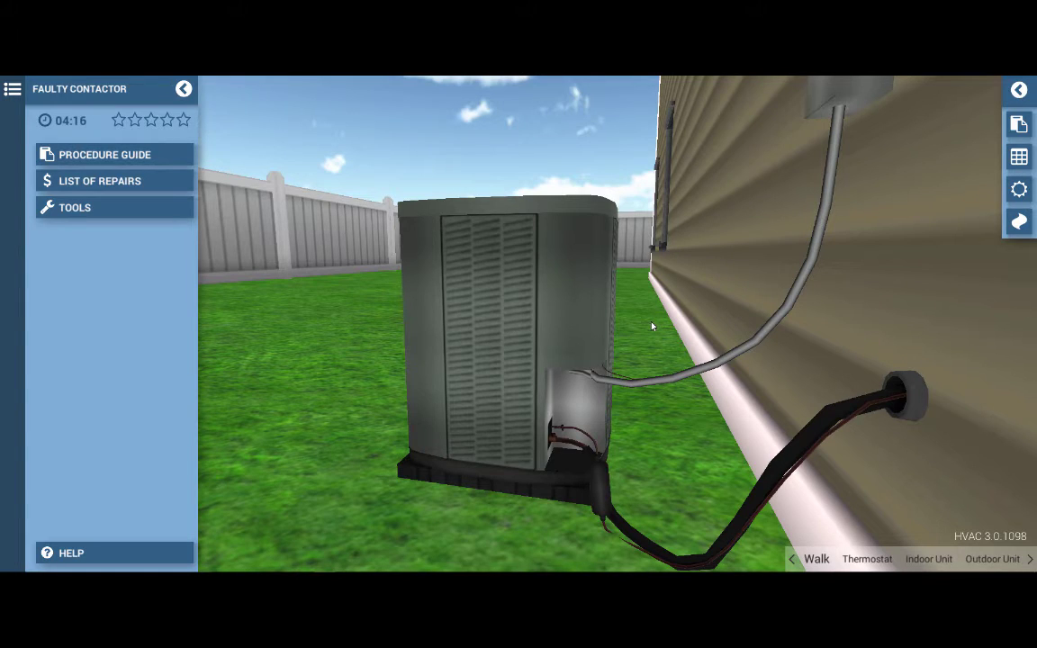
left_click(63, 210)
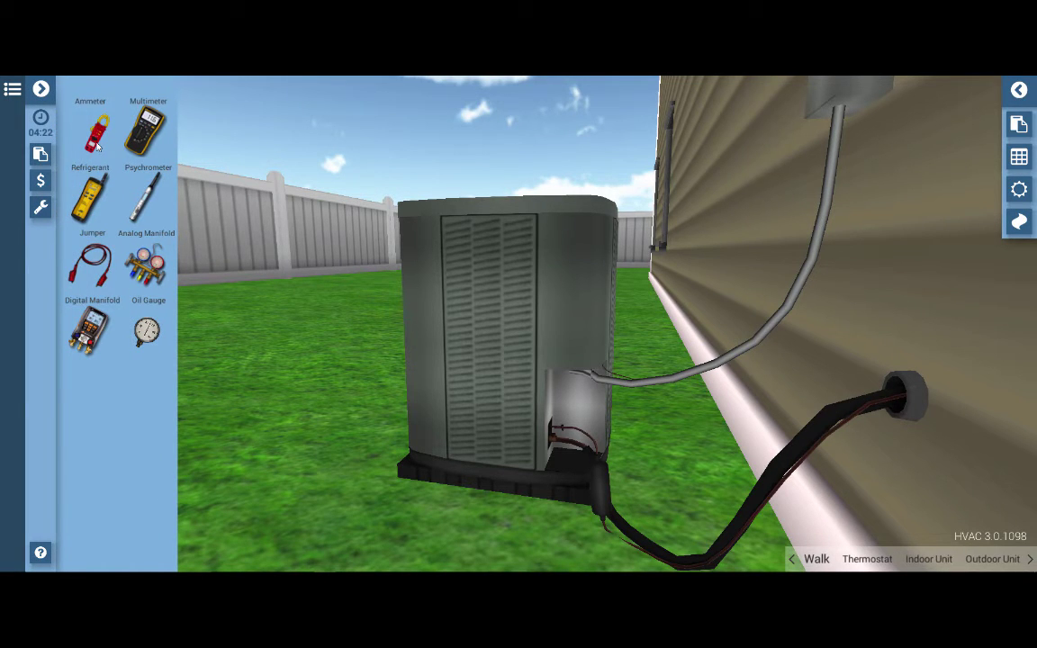
left_click_drag(97, 144, 707, 282)
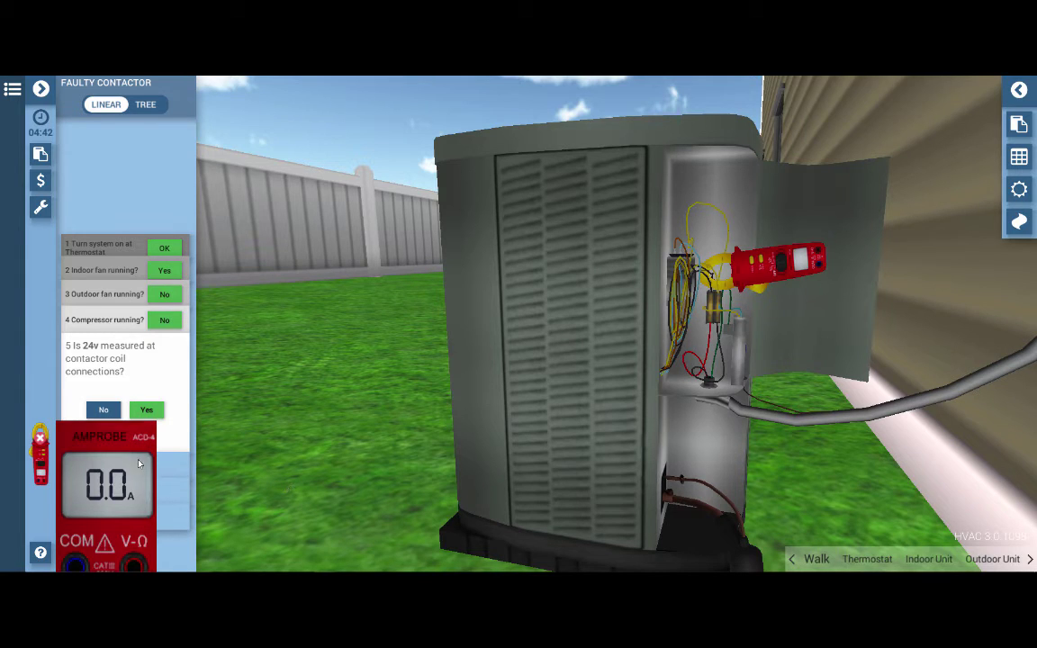
Remove the ammeter and briefly view the flowchart before returning to the linear checklist
left_click(39, 442)
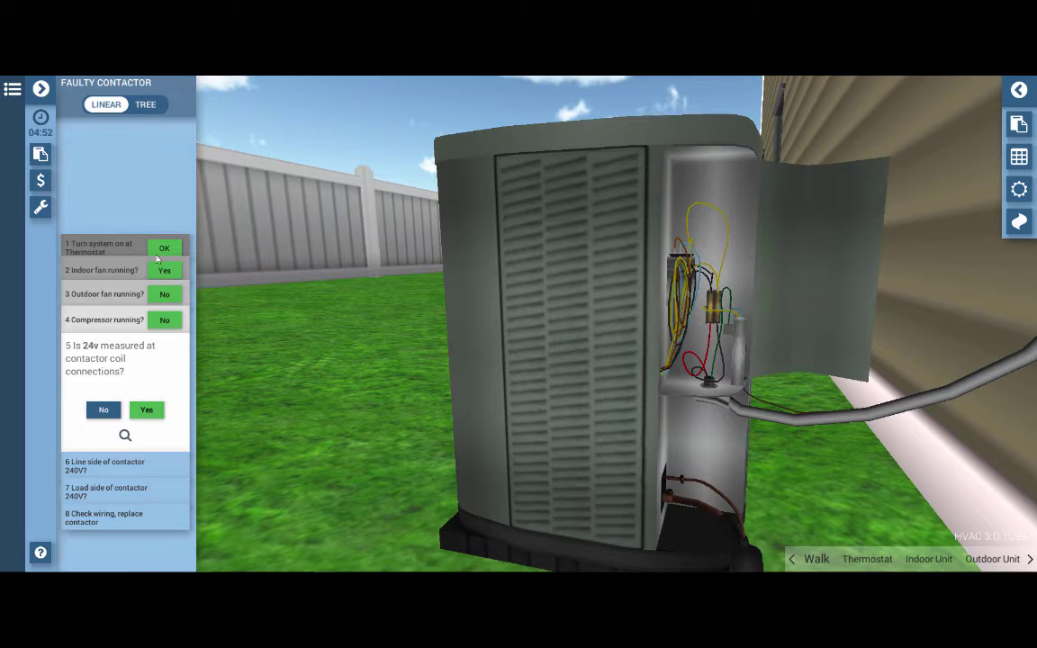
left_click(147, 106)
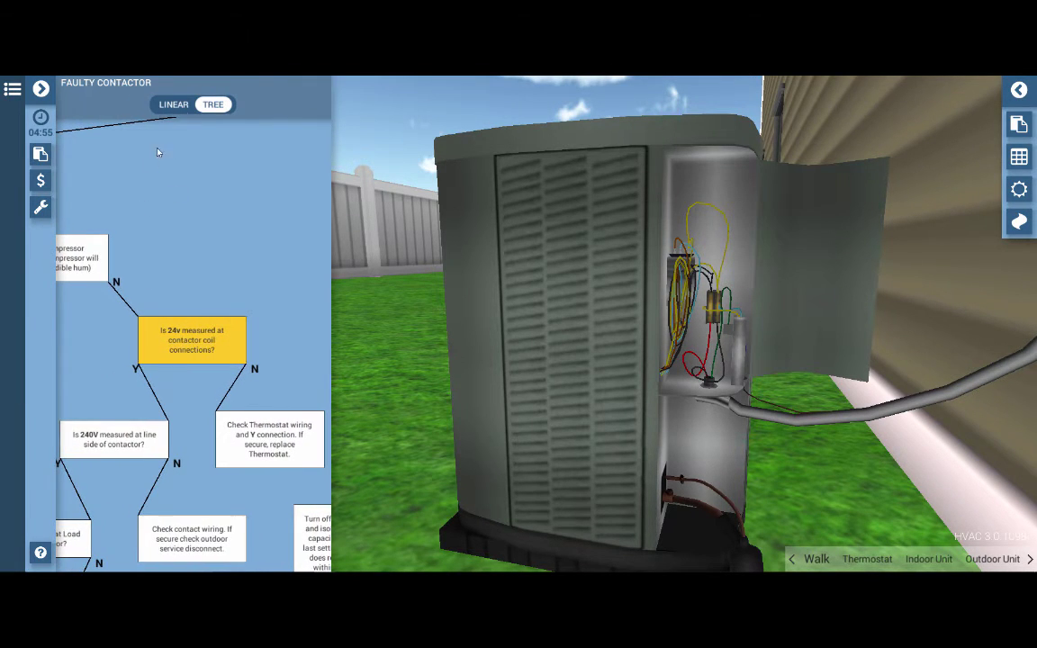
left_click(160, 102)
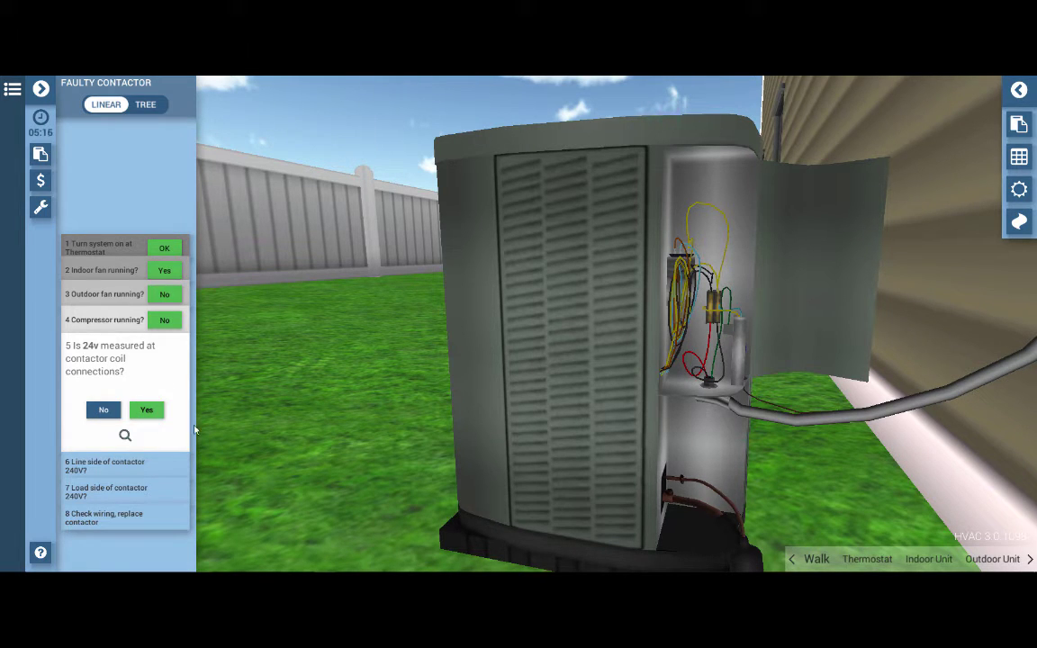
Zoom in on the contactor and add the multimeter set to AC volts (V~)
left_click(126, 436)
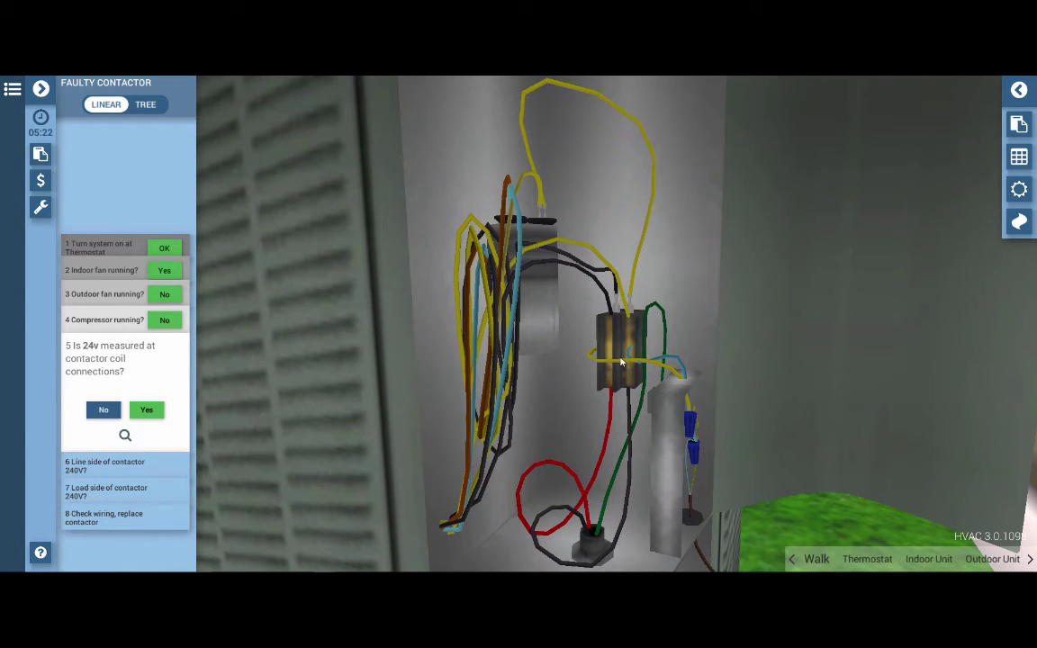
left_click(40, 212)
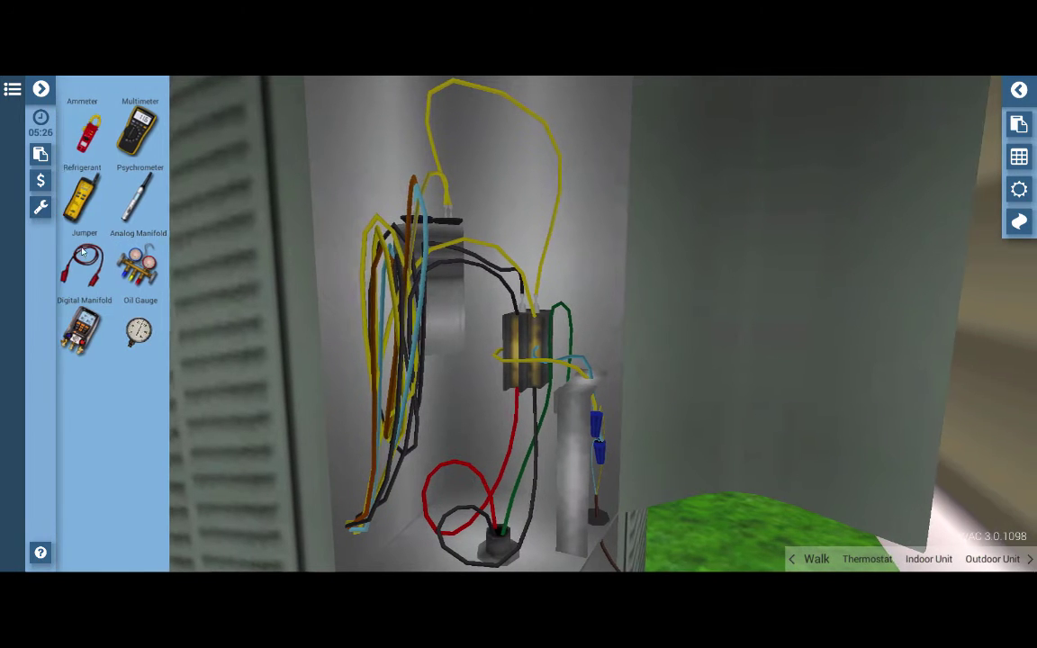
left_click(150, 135)
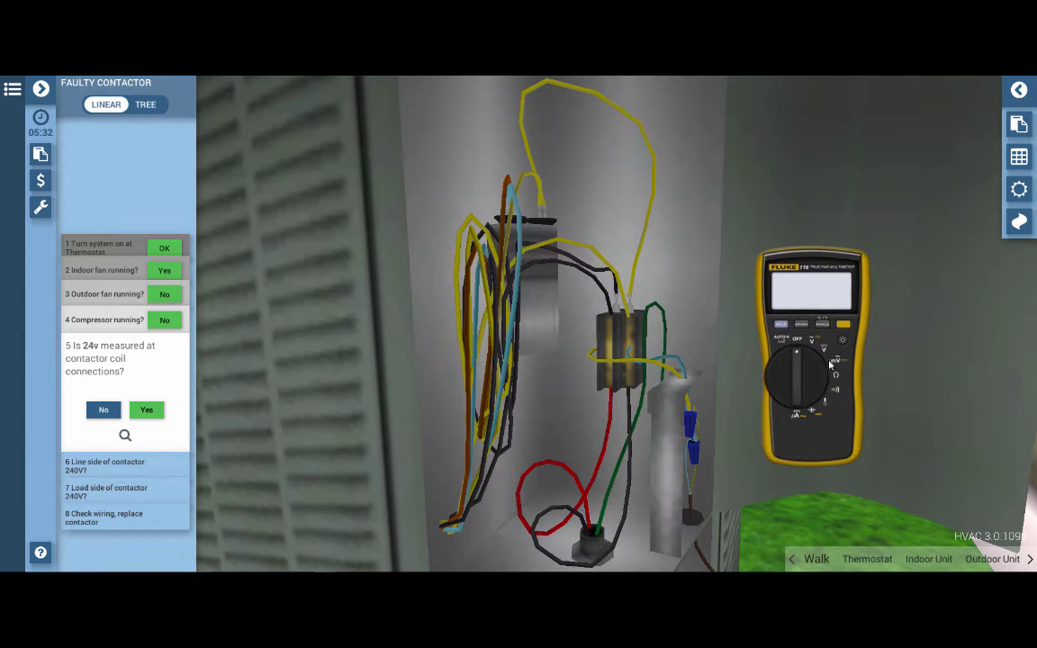
left_click(813, 343)
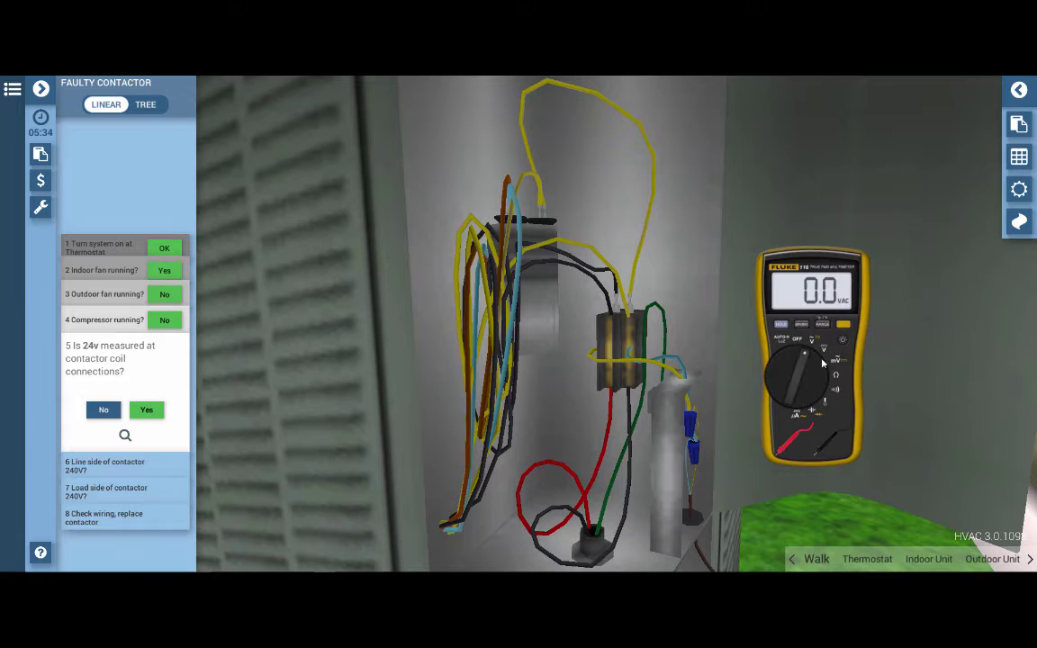
Place the red and black probes on the contactor coil terminals, reading 24.0 VAC
left_click(789, 449)
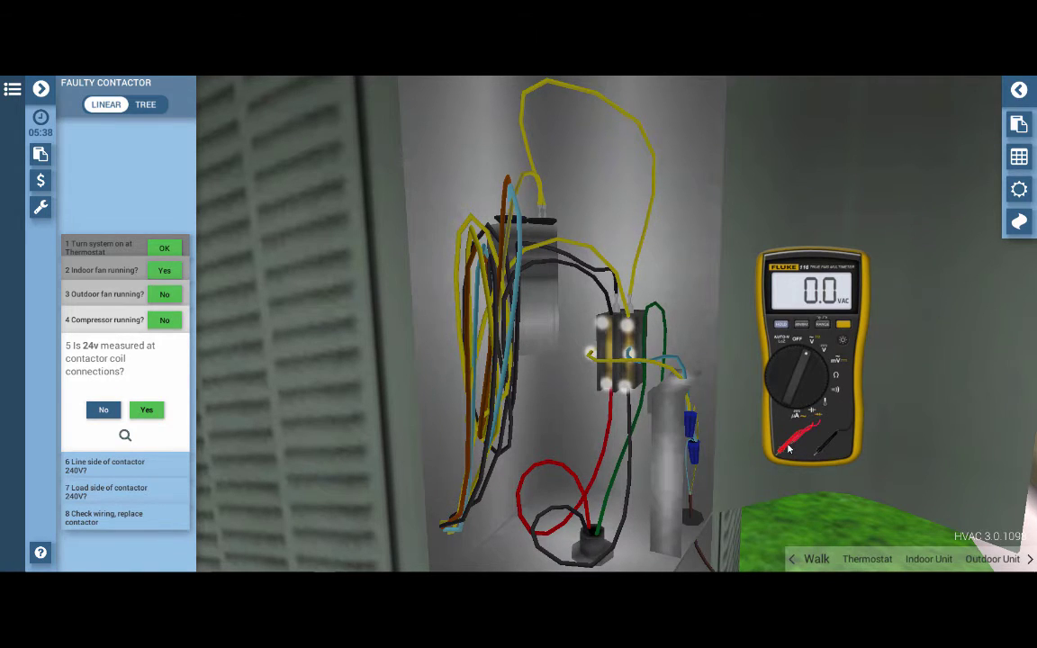
left_click(597, 358)
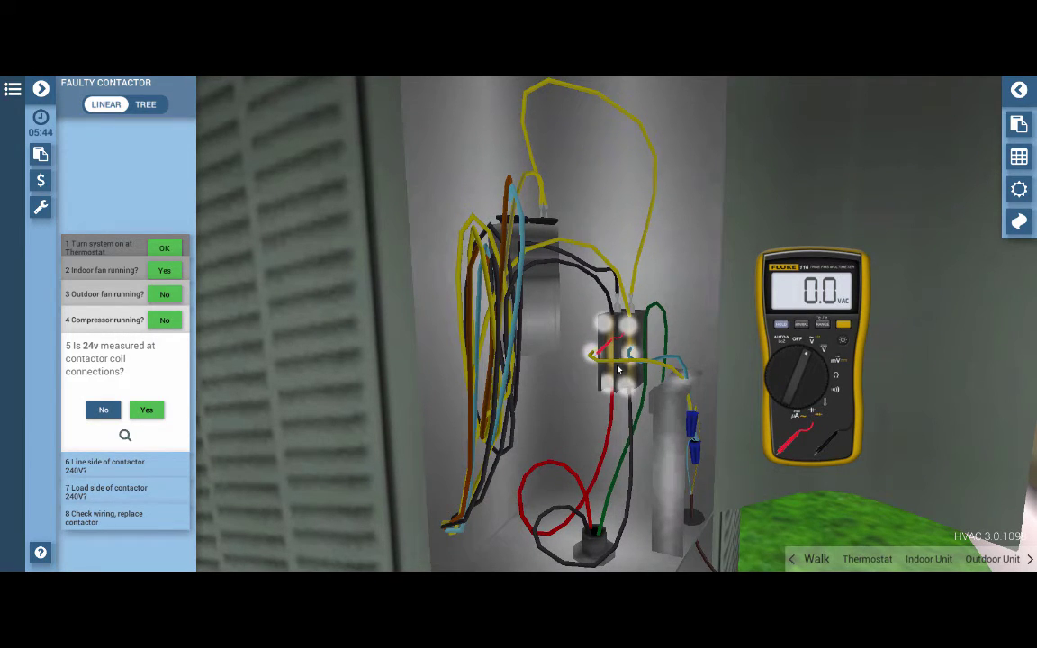
left_click_drag(594, 361, 632, 357)
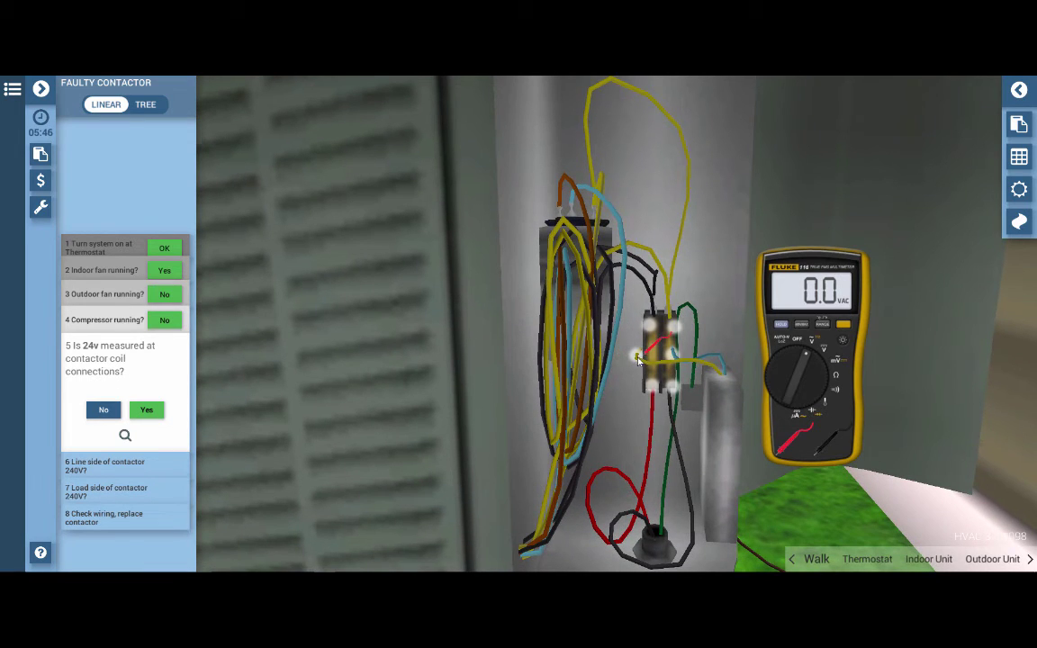
left_click(796, 415)
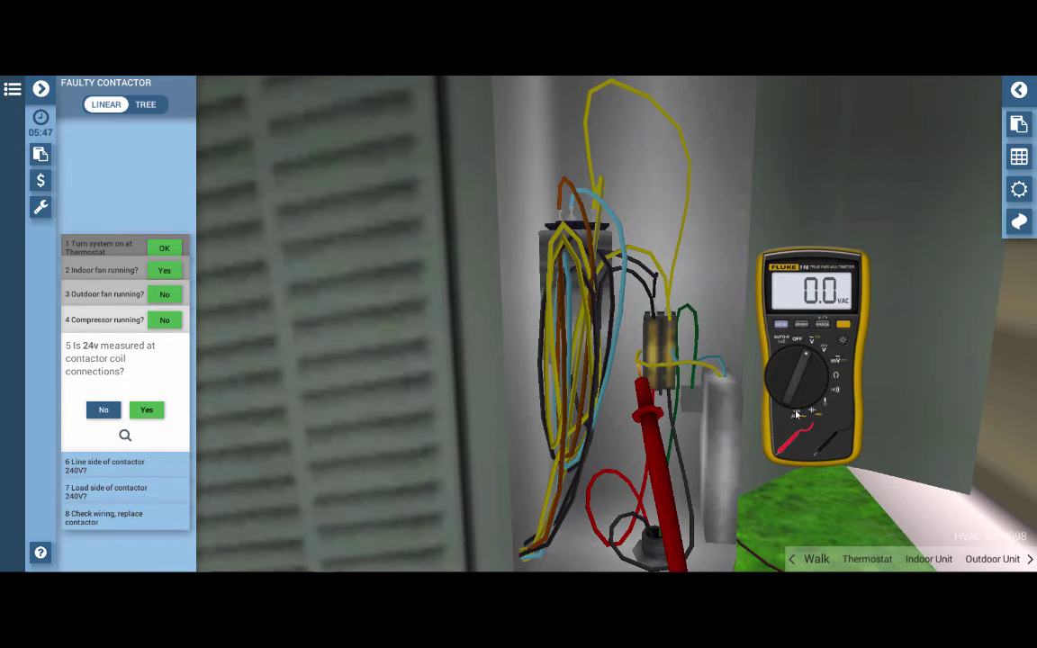
left_click(826, 448)
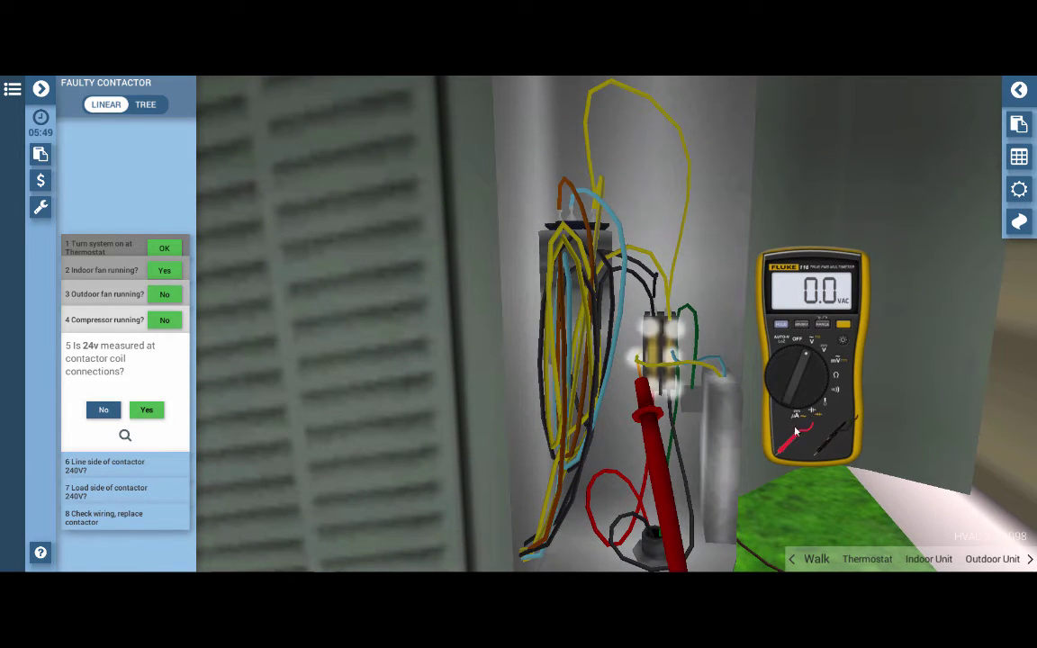
left_click(673, 365)
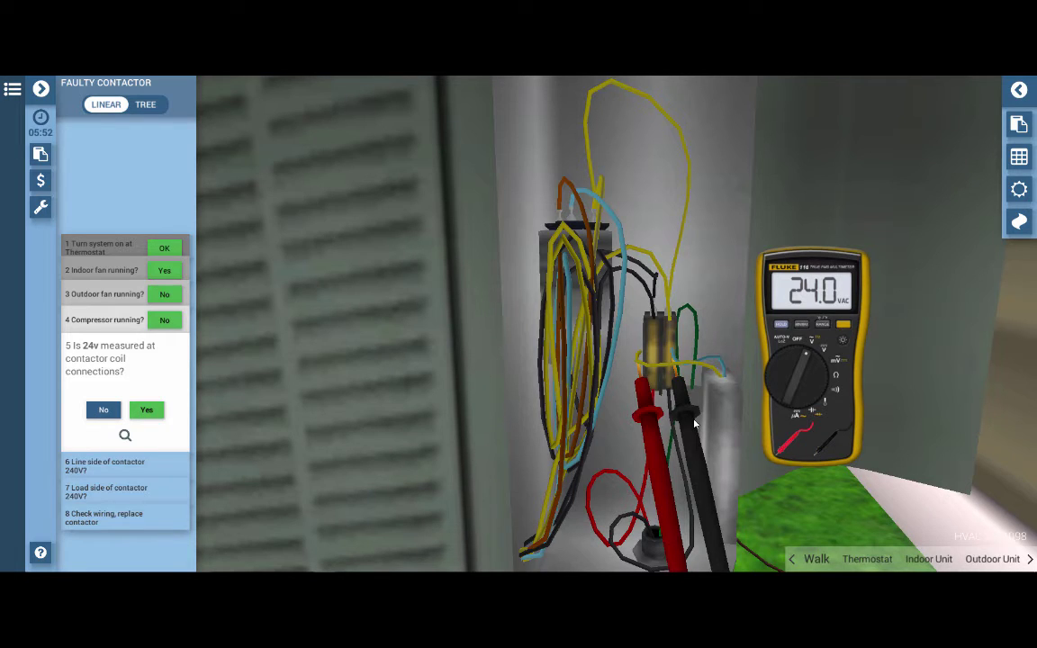
key("XF86AudioLowerVolume")
Show the A/C Wiring Diagram panel beside the reading
left_click(1020, 127)
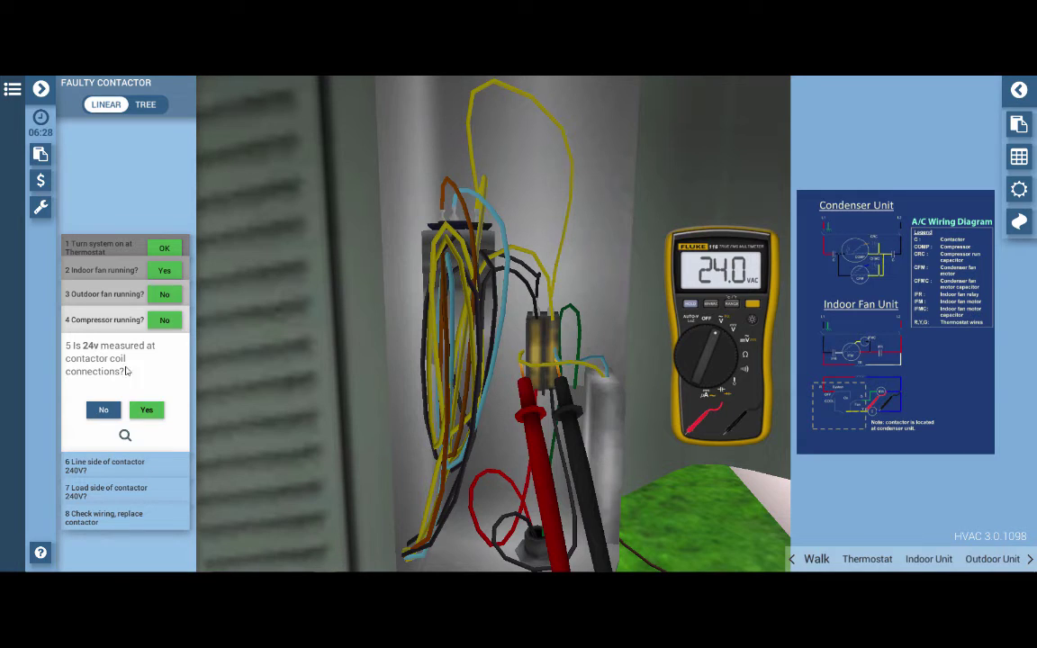
Answer Yes to whether 24 V reaches the contactor coil
left_click(147, 410)
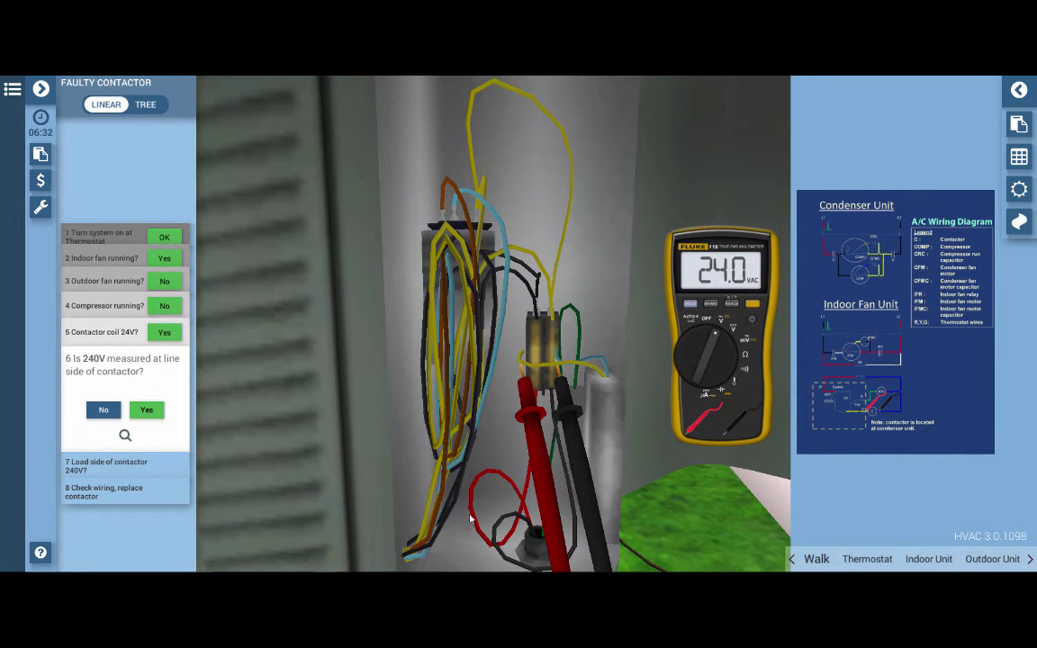
key("super+g")
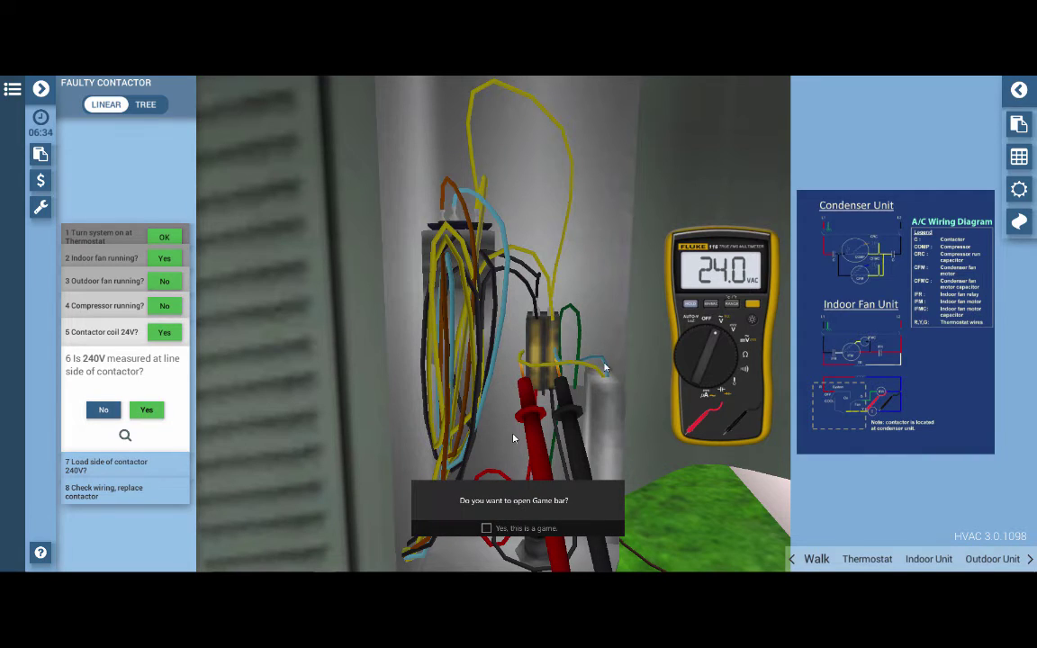
left_click(619, 491)
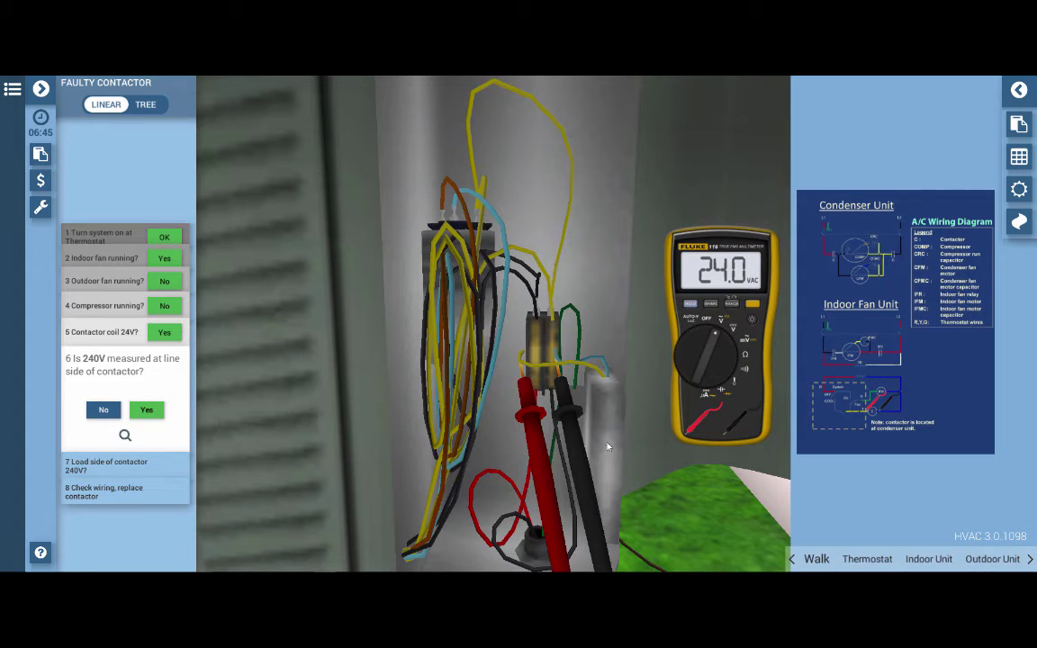
Probe the contactor line terminals for 240 VAC and record Yes for question 6
left_click(529, 396)
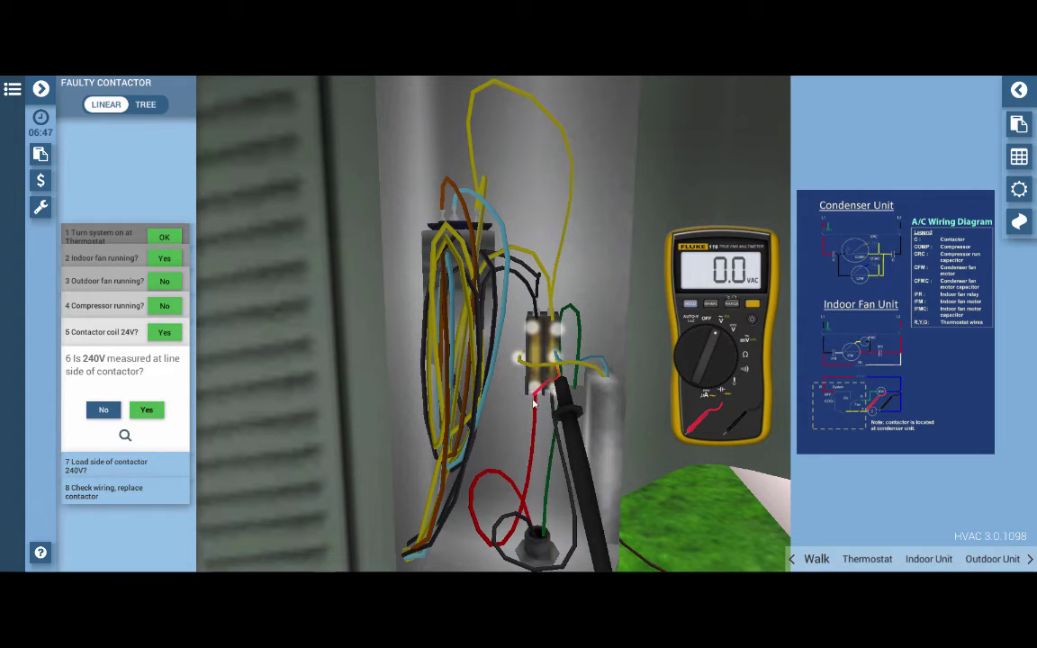
left_click(553, 405)
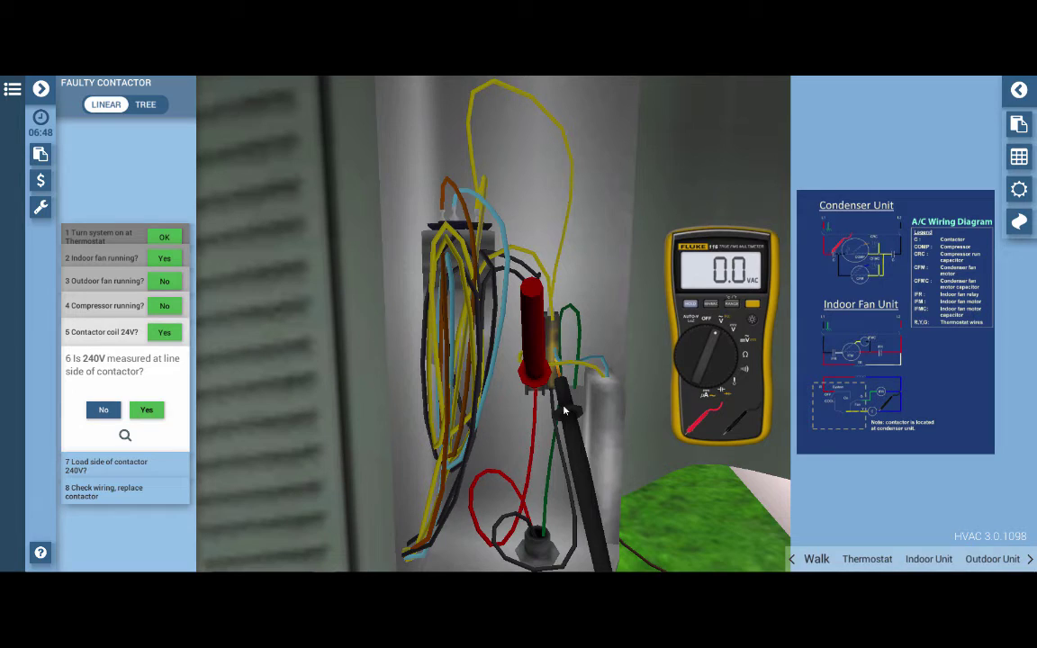
left_click(557, 389)
left_click(557, 389)
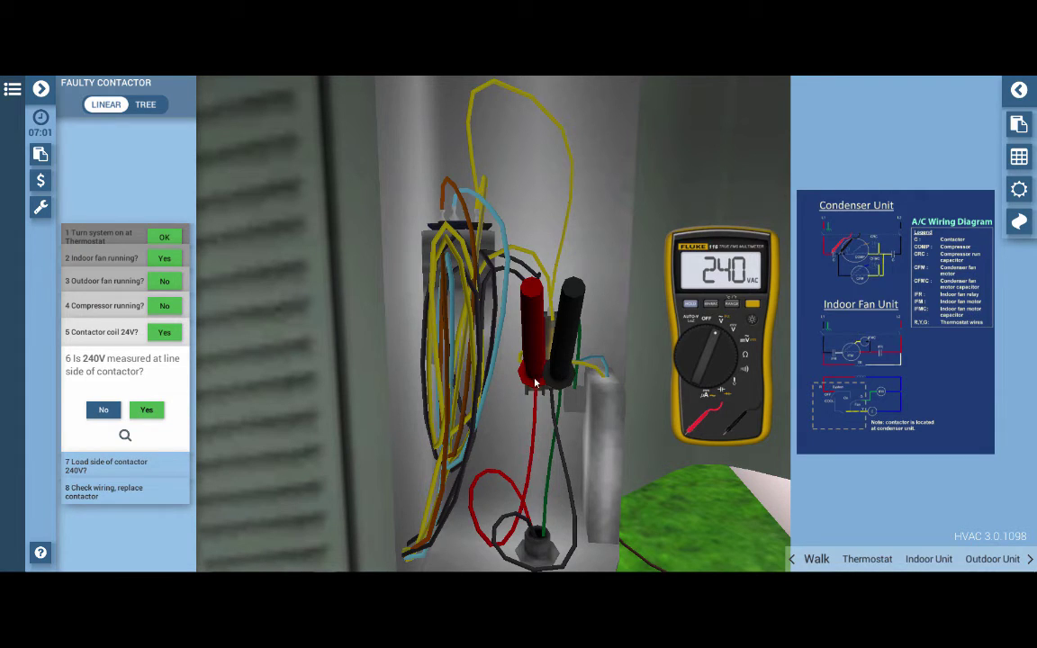
left_click(135, 415)
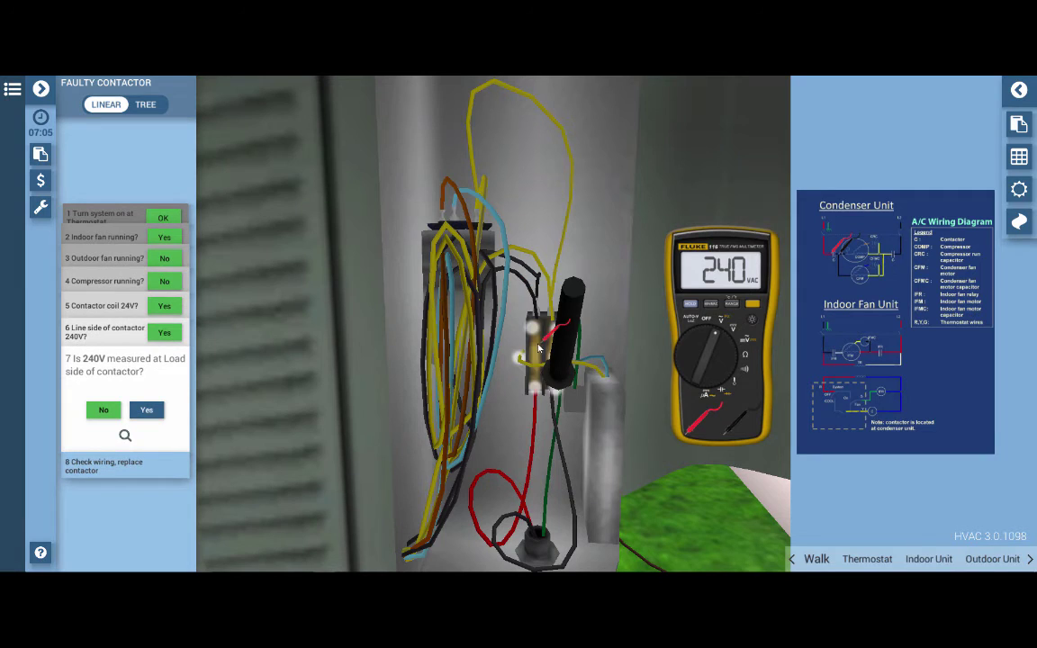
left_click(524, 340)
Reposition the red probe, then orbit and zoom the view onto the contactor wiring
left_click(529, 335)
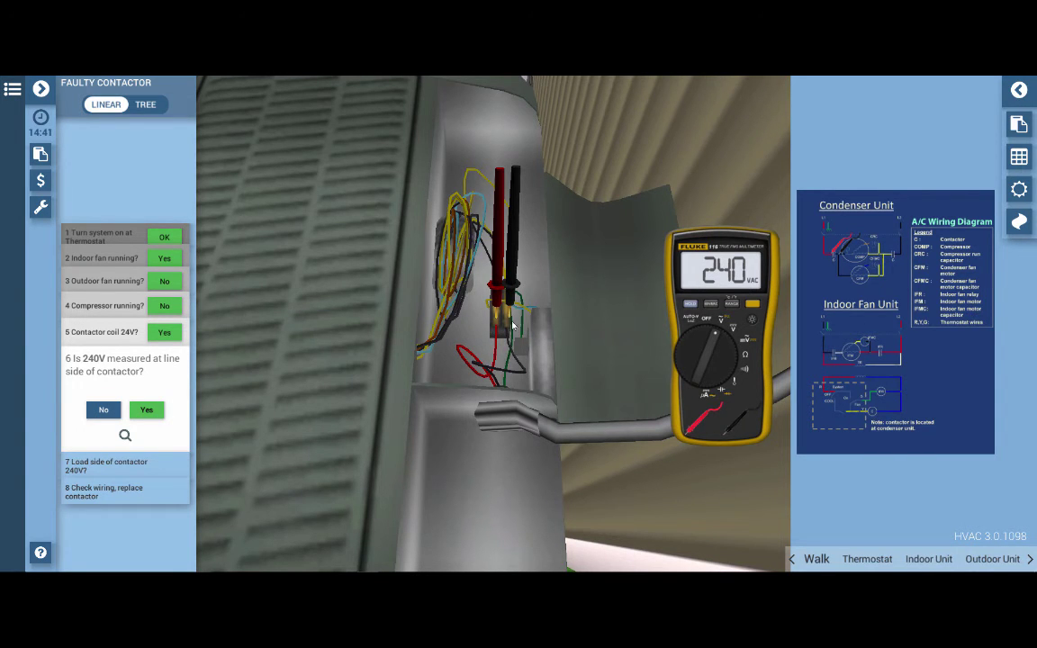
mouse_move(463, 293)
left_mouse_down()
mouse_move(508, 342)
mouse_move(472, 274)
left_mouse_up()
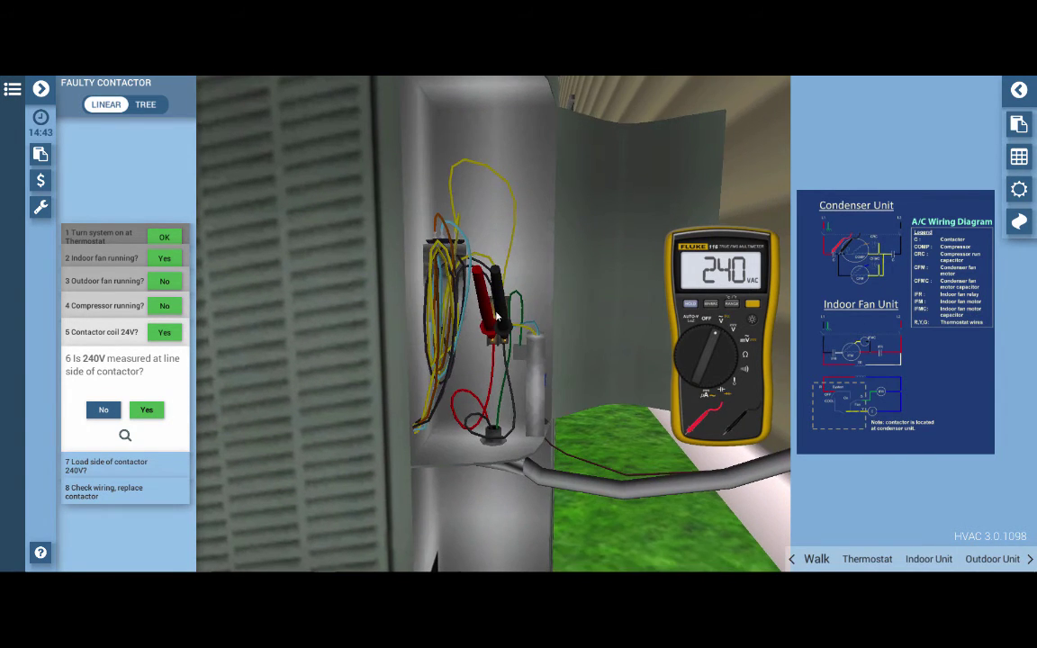
mouse_move(492, 331)
left_mouse_down()
mouse_move(497, 297)
mouse_move(503, 335)
mouse_move(486, 355)
mouse_move(487, 328)
mouse_move(511, 340)
mouse_move(501, 333)
left_mouse_up()
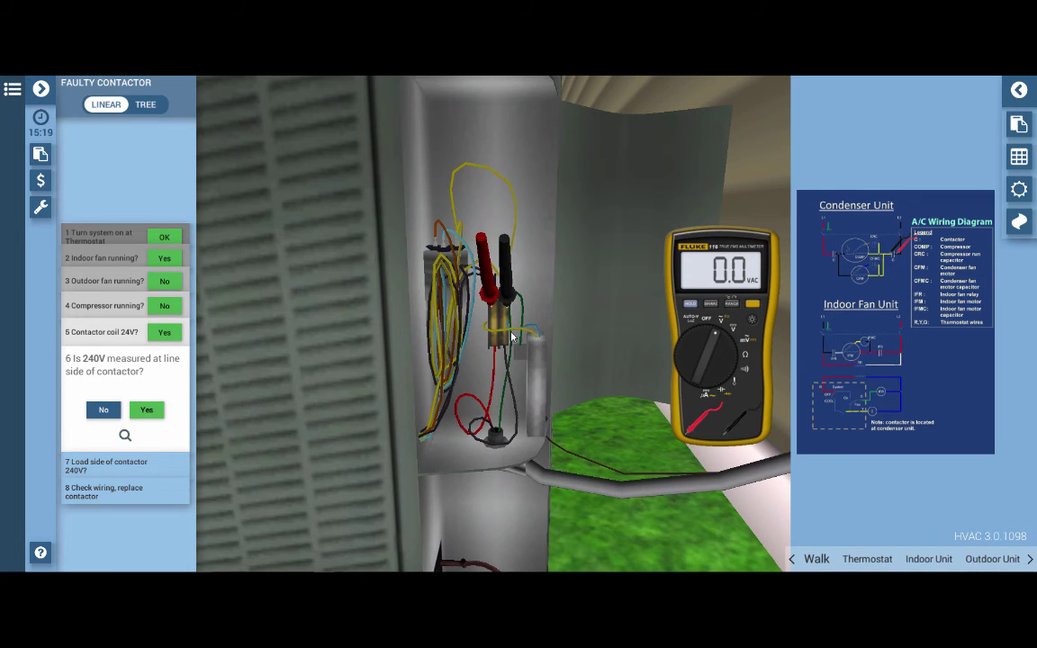
left_click_drag(520, 347, 509, 331)
scroll(509, 331, "up", 2)
scroll(510, 347, "up", 2)
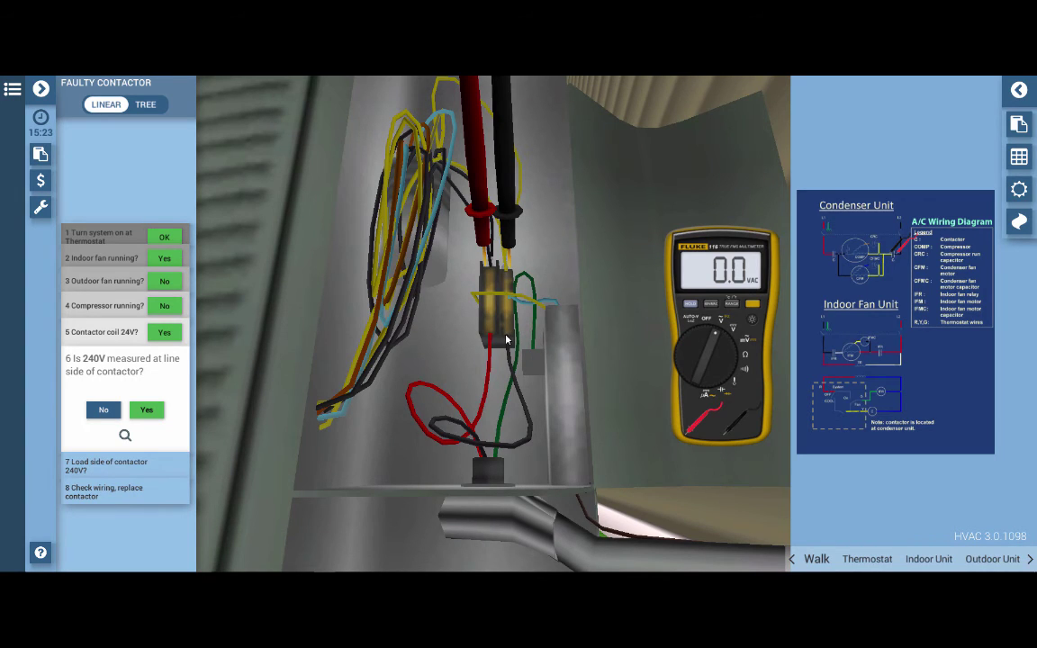
Tighten the line black, red, load black and yellow contactor terminals, each found already tight
left_click(506, 340)
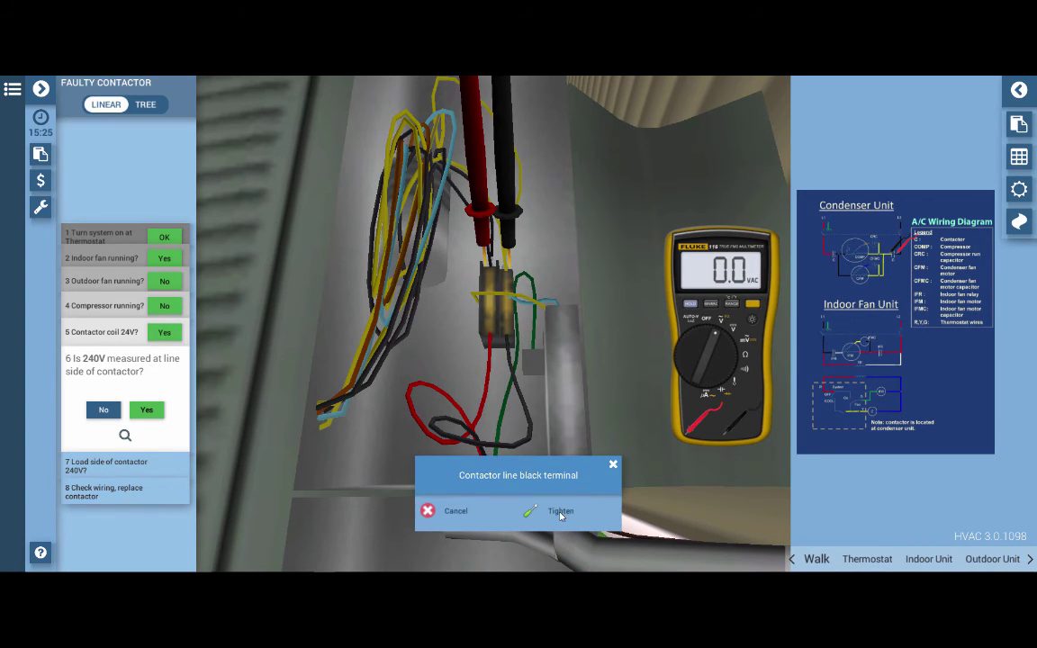
left_click(560, 513)
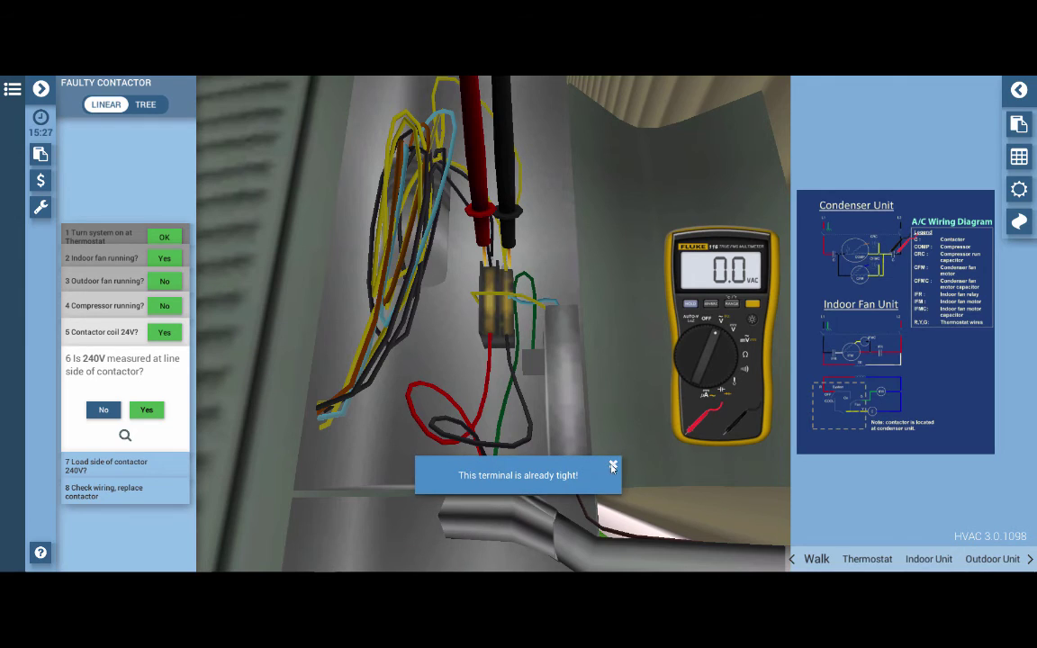
left_click(613, 465)
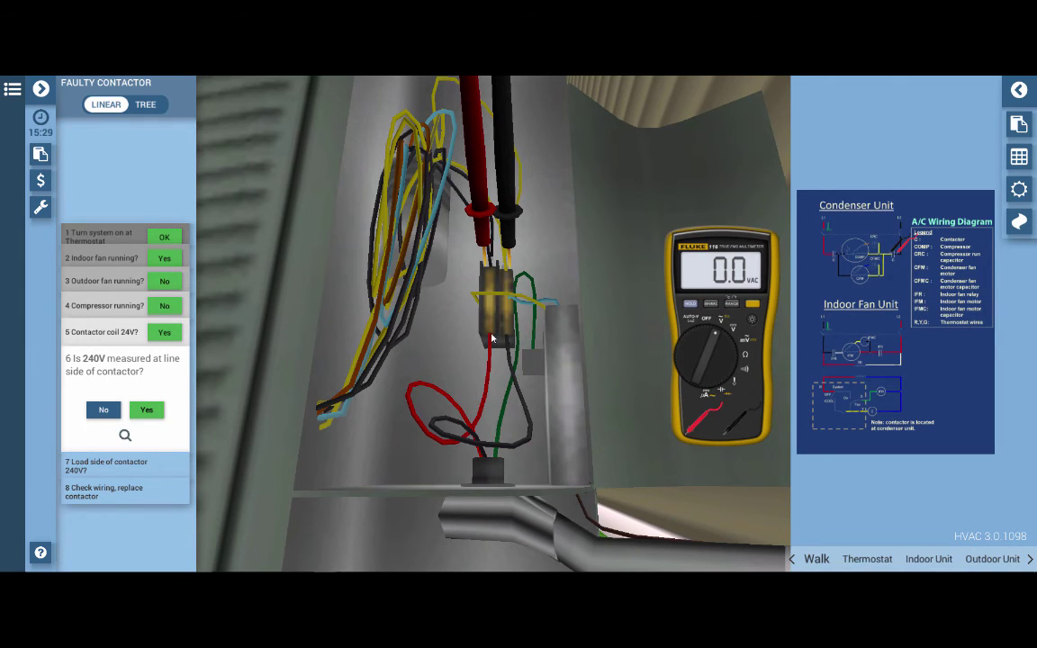
left_click(491, 340)
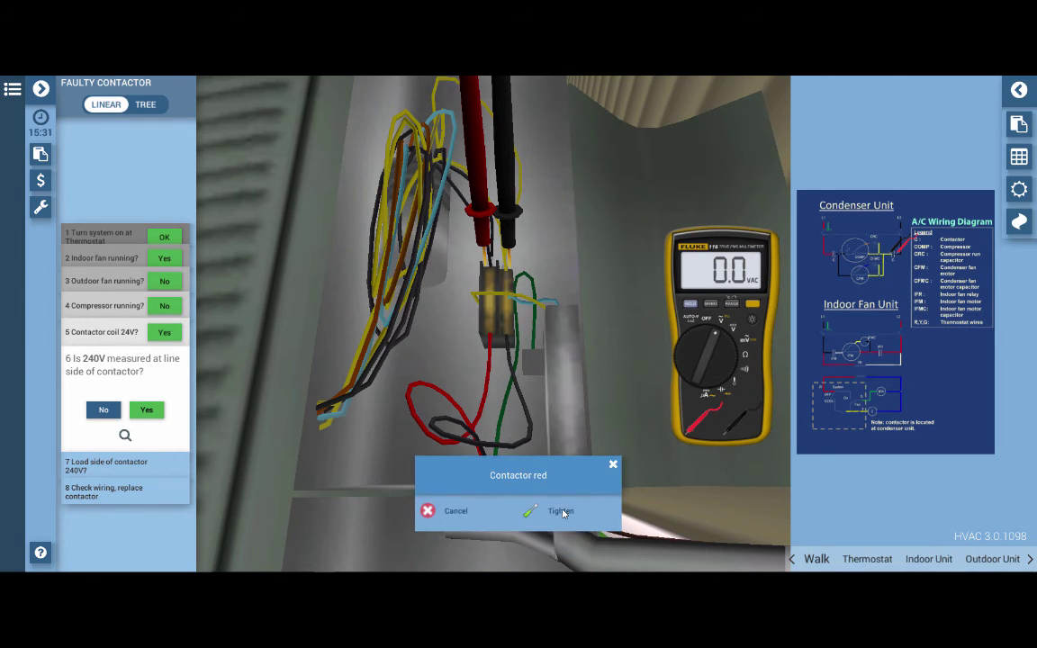
left_click(564, 513)
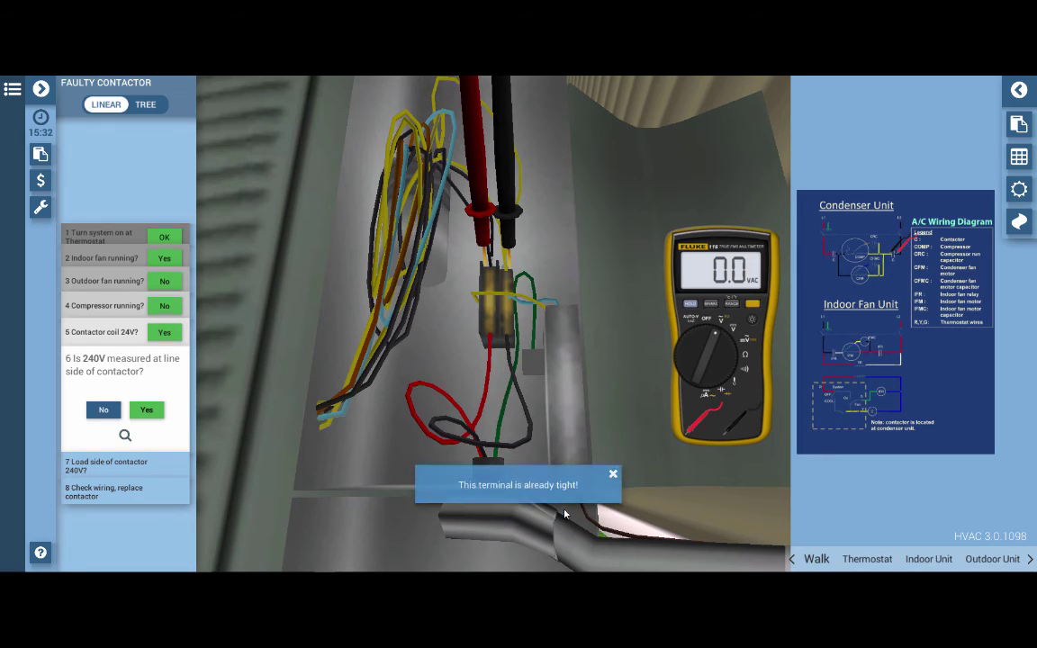
left_click(614, 465)
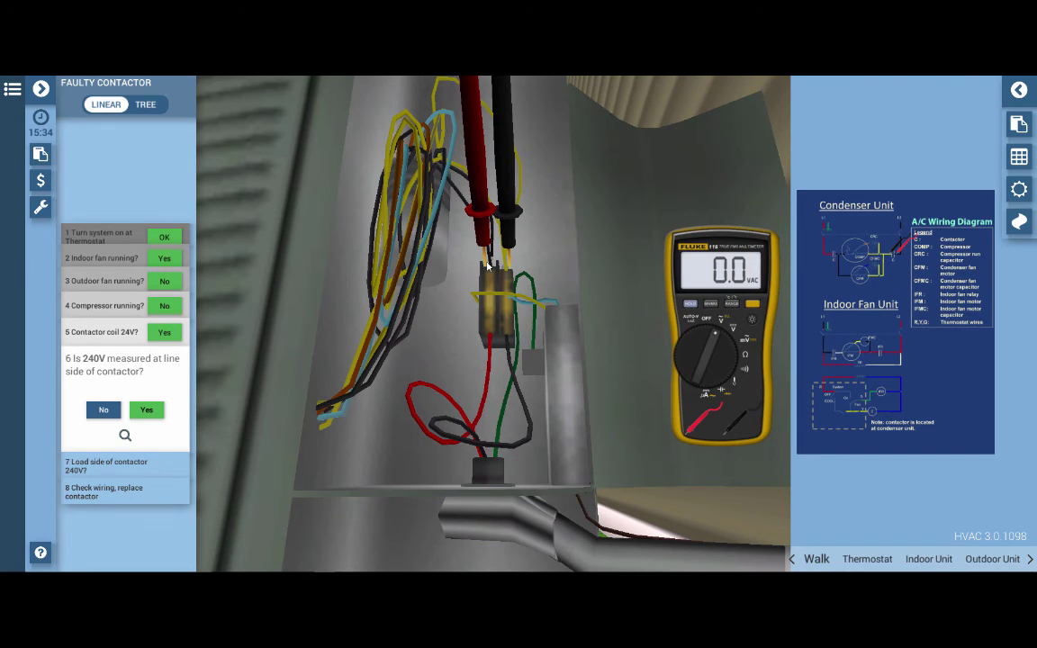
left_click(487, 266)
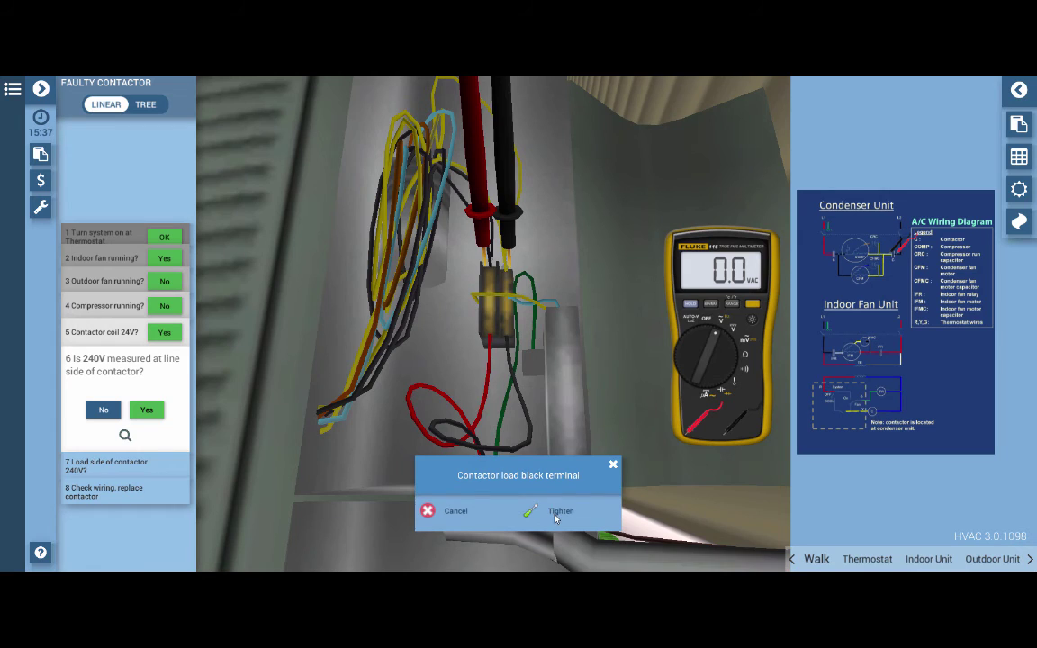
left_click(556, 513)
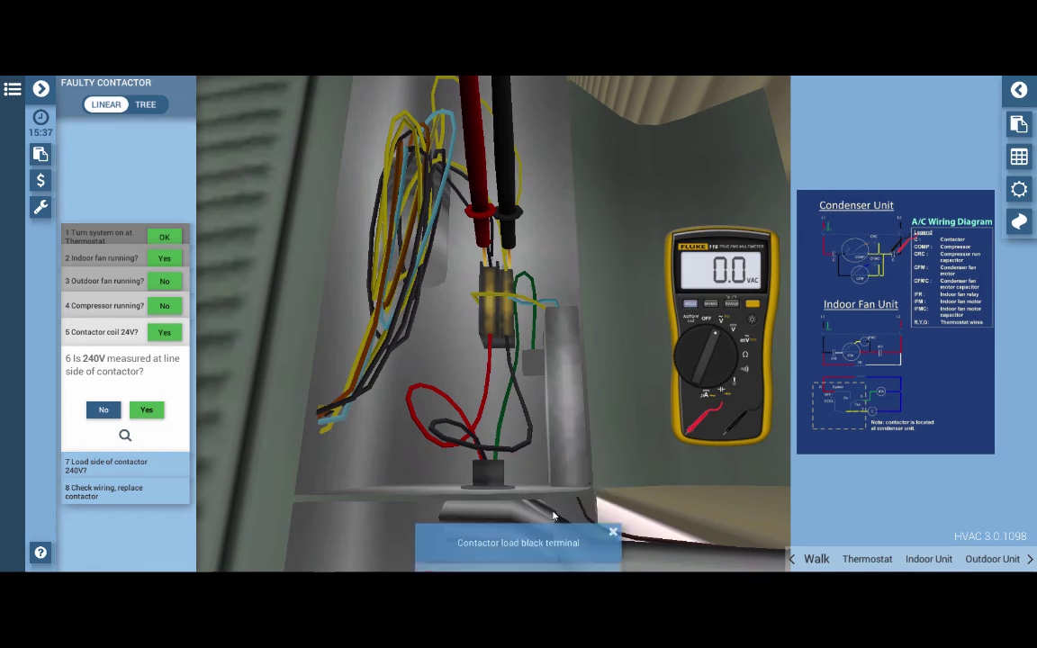
left_click(510, 270)
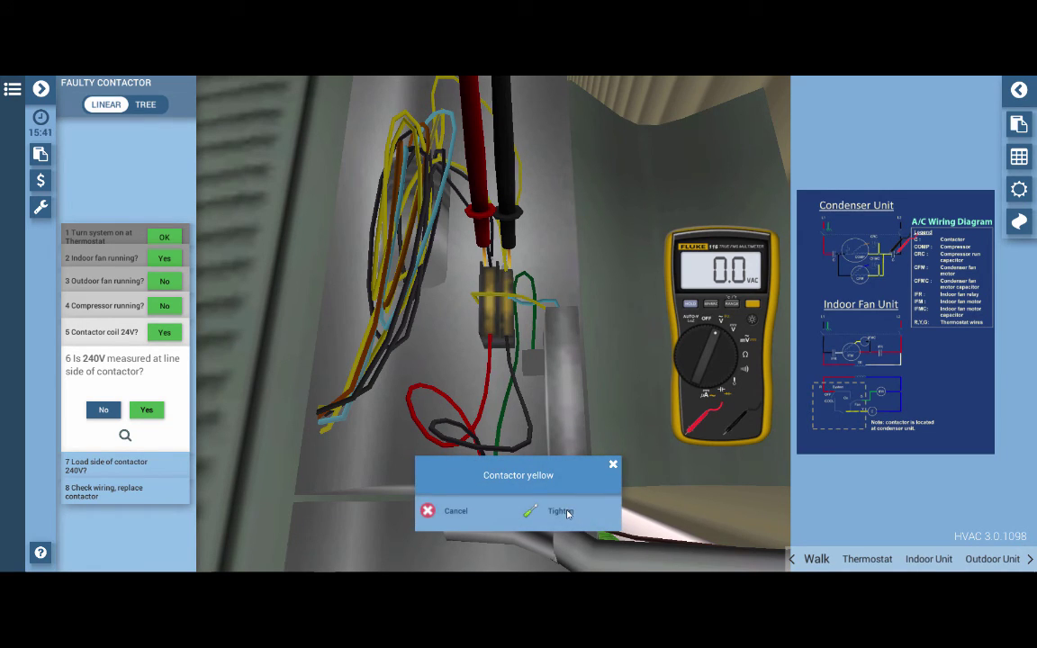
left_click(568, 514)
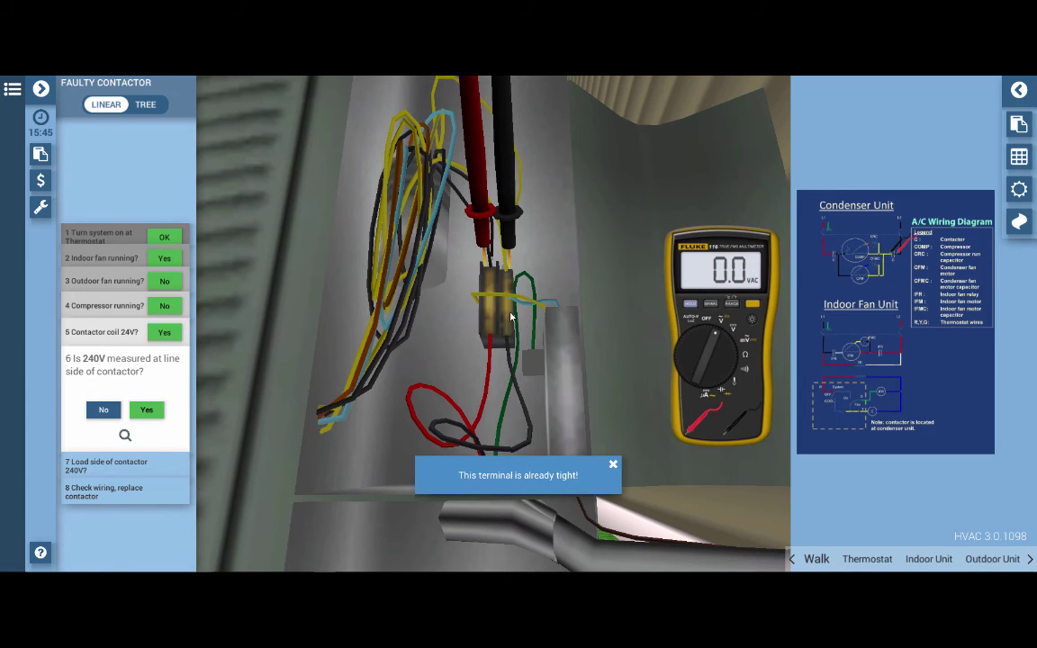
Replace the contactor for $190 and remove the multimeter
mouse_move(506, 341)
left_mouse_down()
mouse_move(512, 315)
mouse_move(503, 338)
left_mouse_up()
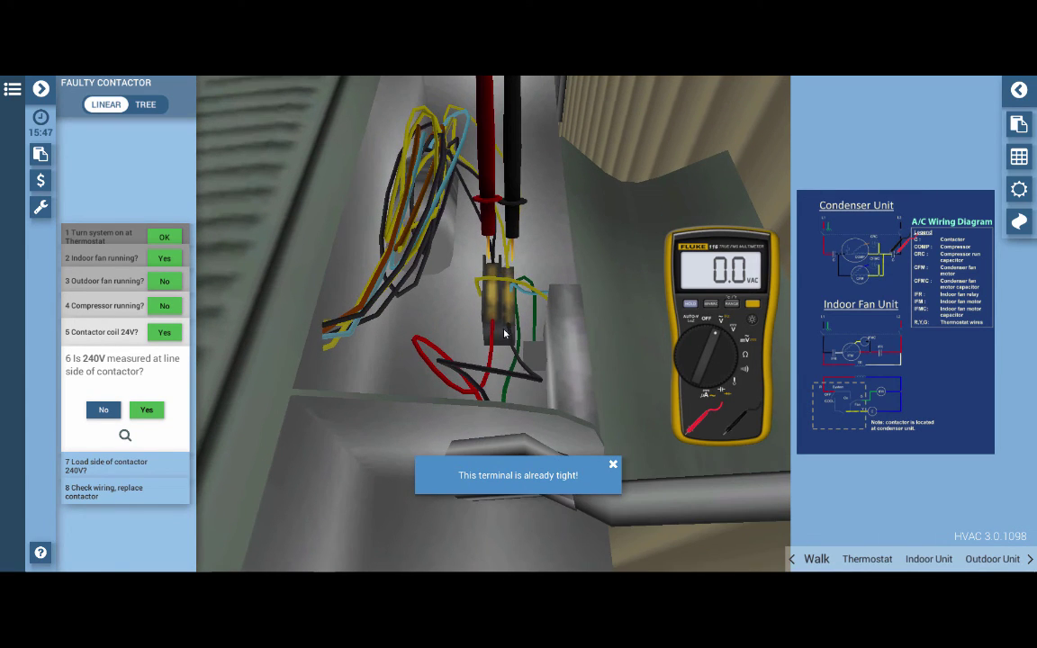
left_click(502, 338)
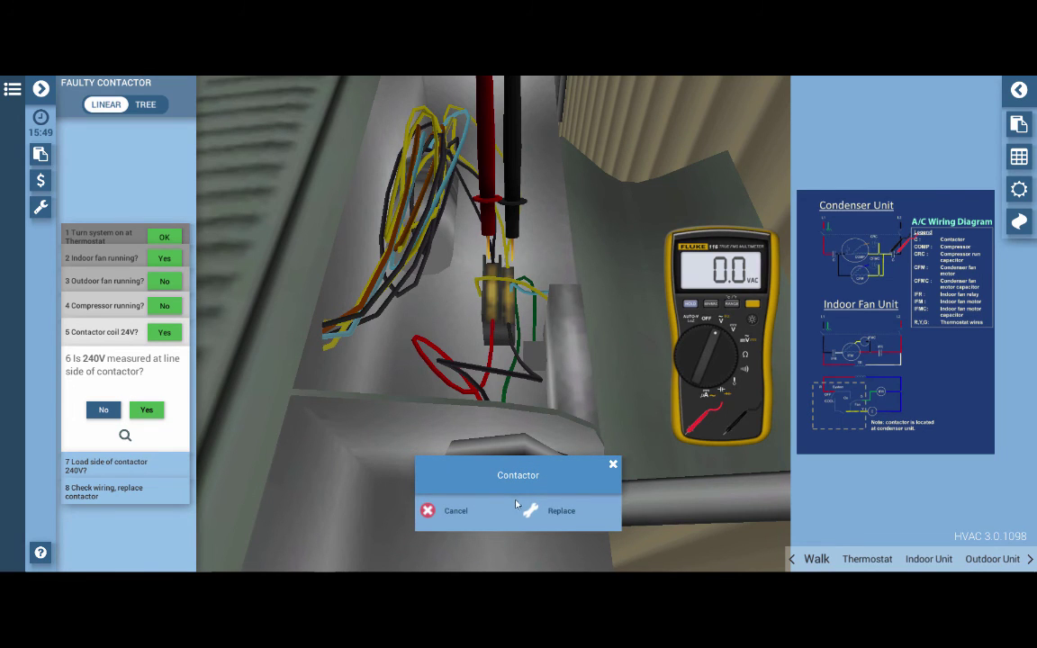
left_click(554, 517)
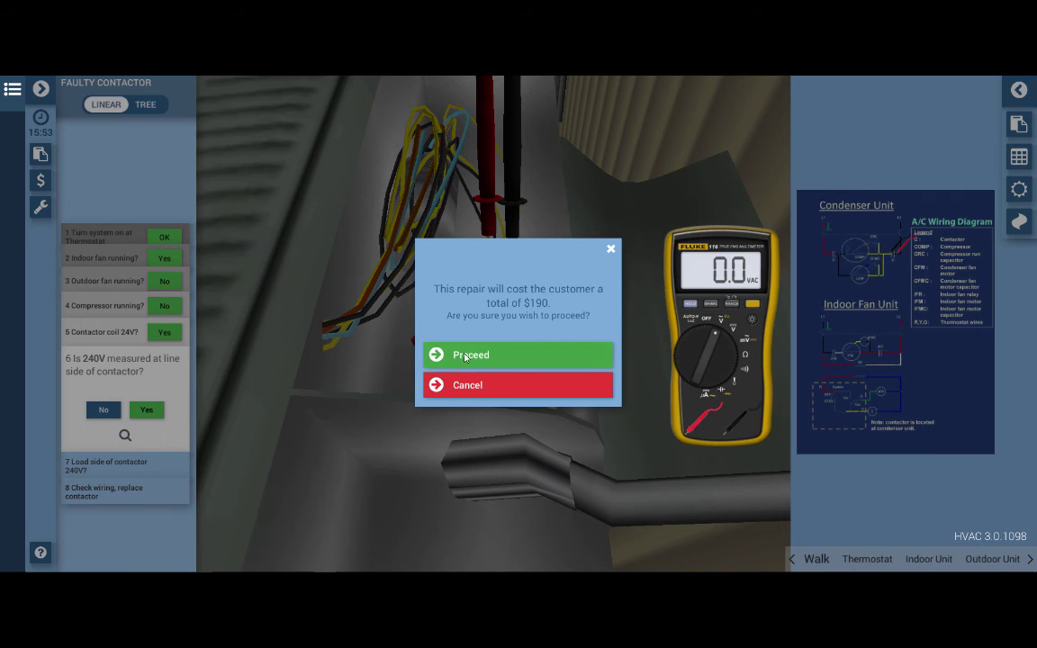
left_click(467, 356)
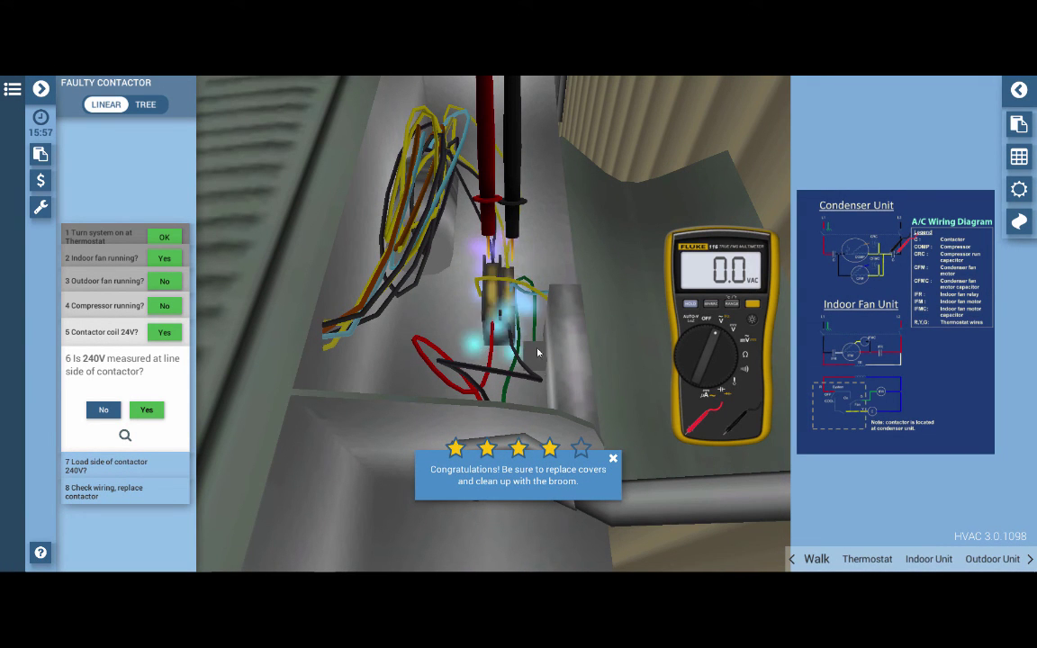
left_click(711, 321)
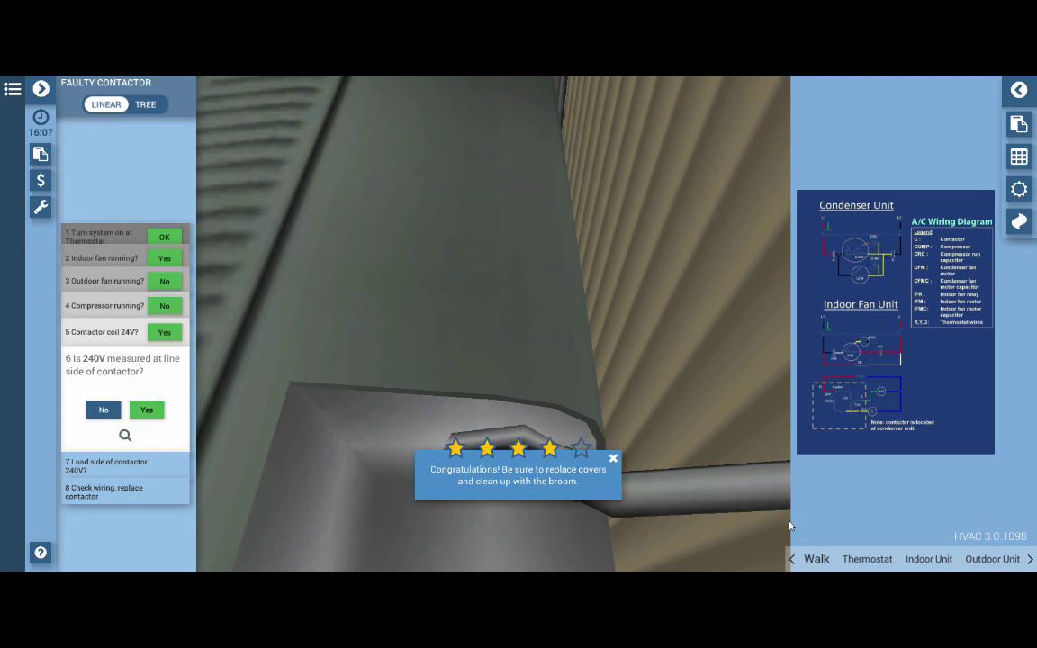
Sweep up beside the indoor unit with the broom to earn the five-star completion
left_click(947, 559)
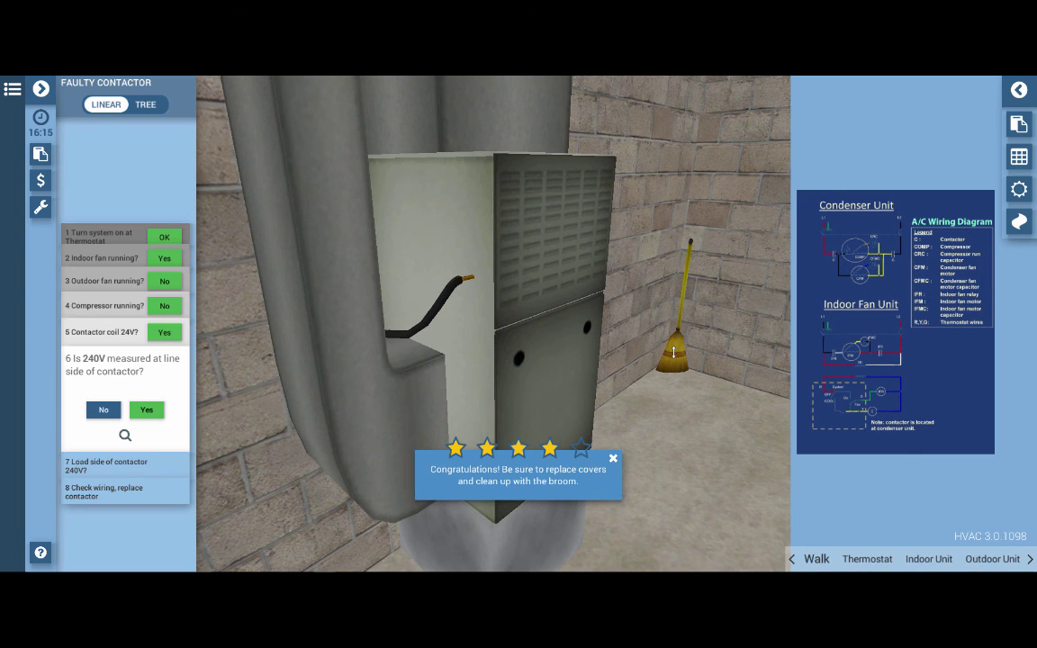
left_click(674, 352)
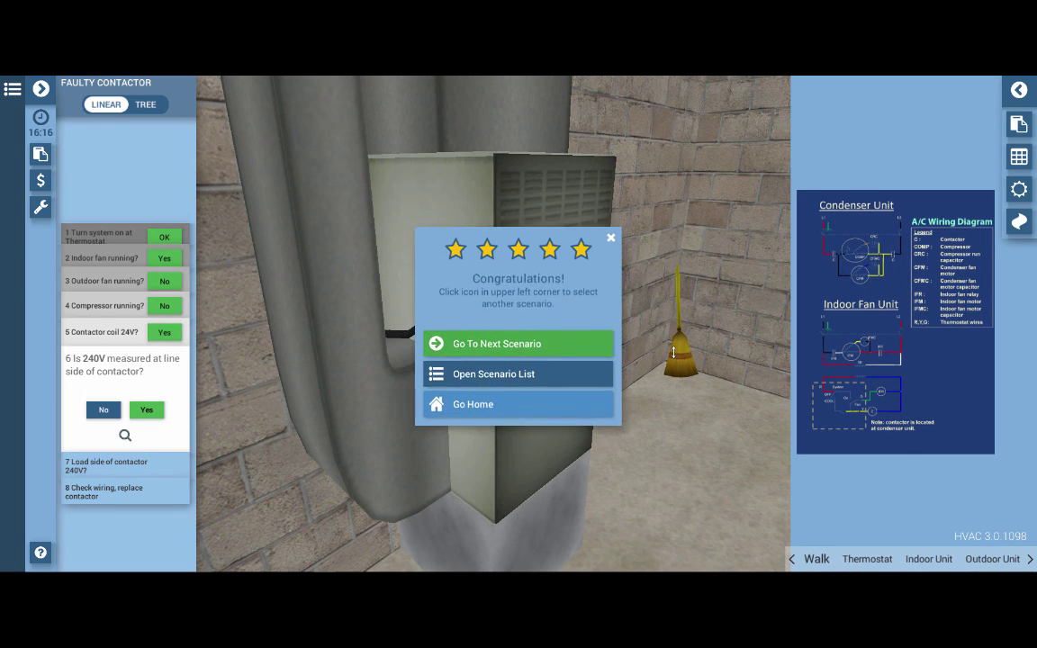